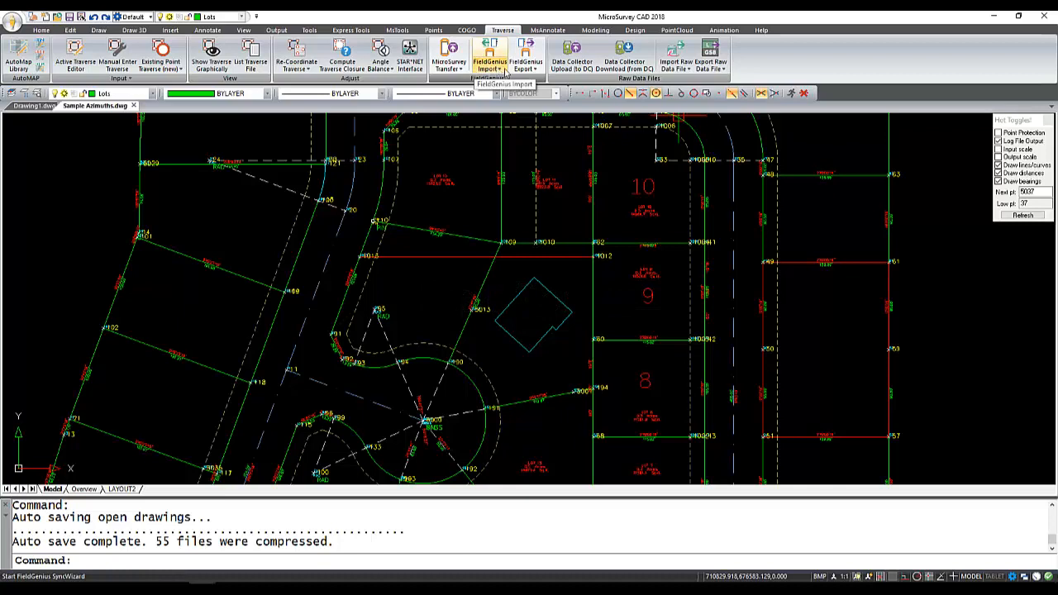
Start a FieldGenius project export and set its destination to the FG Projects folder under MicroSurvey\FieldGenius.
left_click(537, 72)
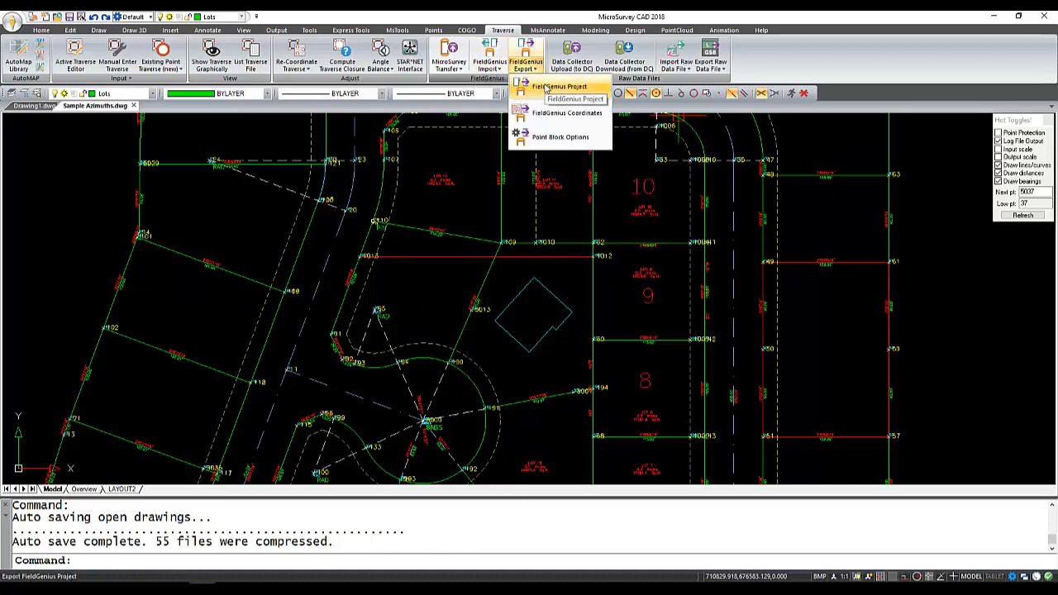
left_click(546, 87)
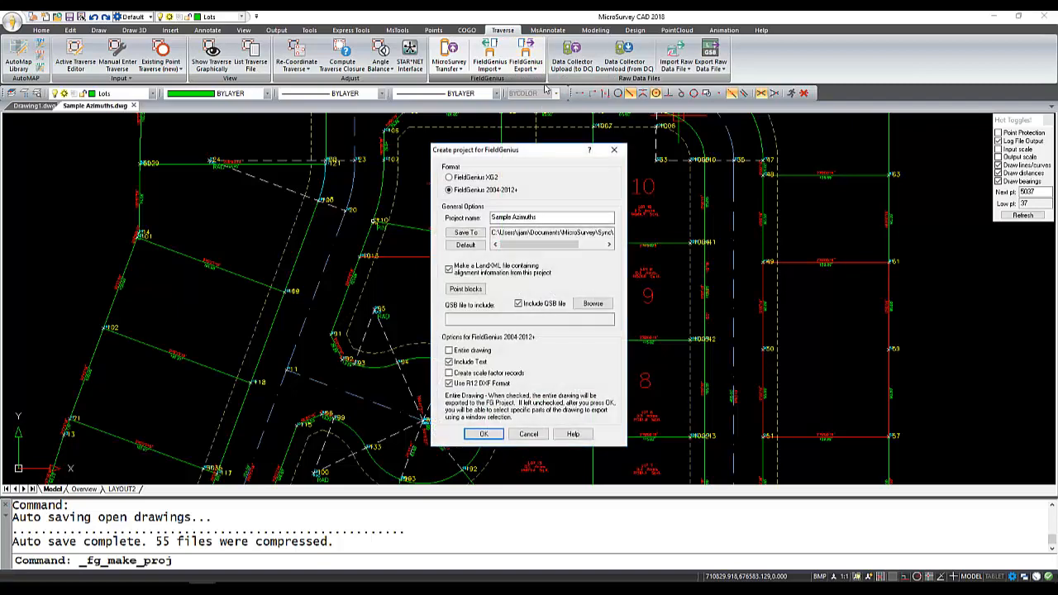
left_click_drag(539, 151, 591, 100)
left_click(599, 169)
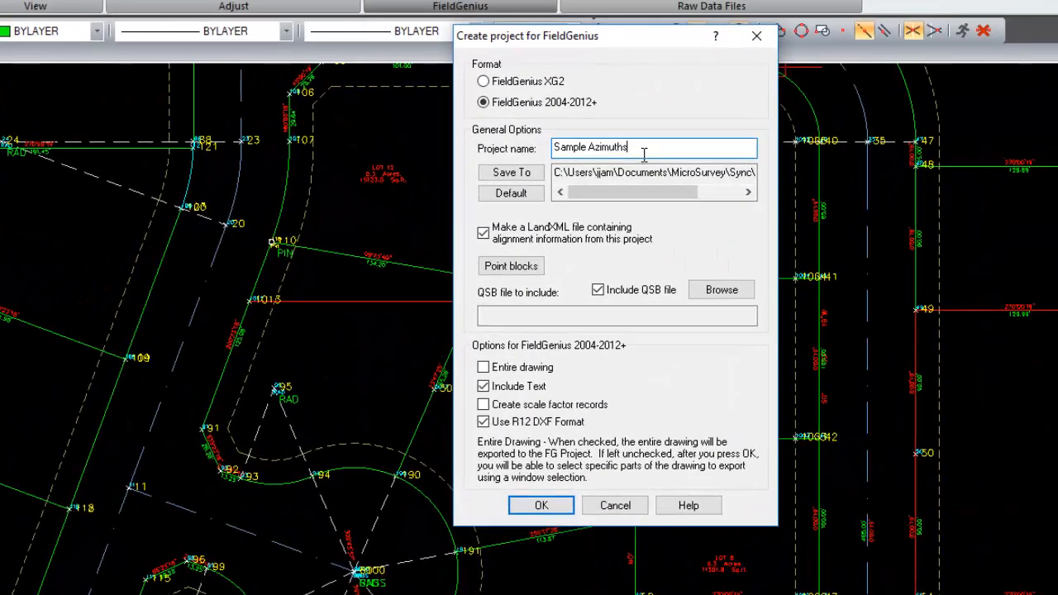
left_click(530, 176)
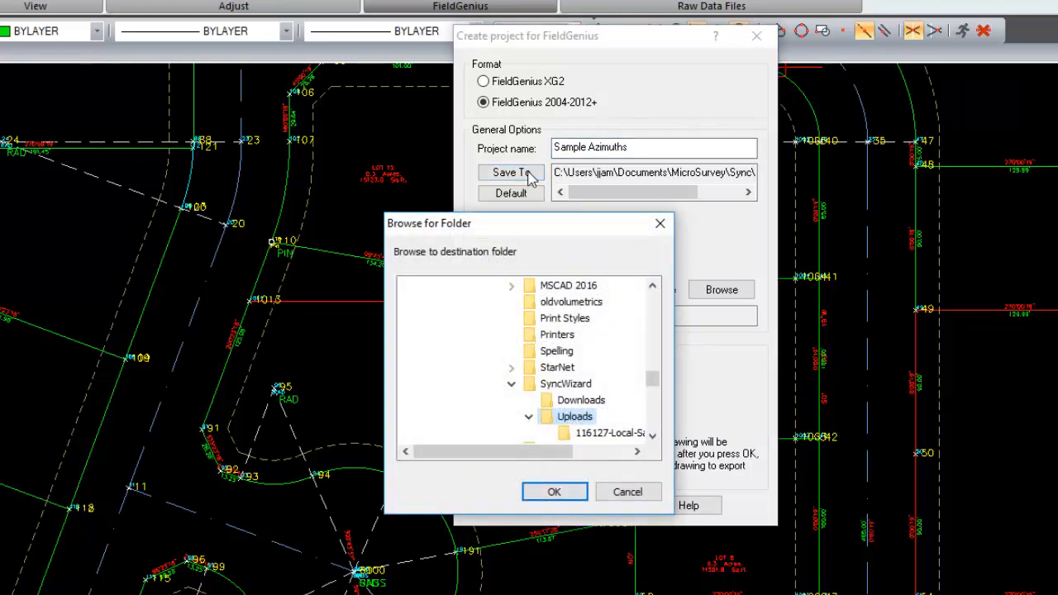
left_click(513, 385)
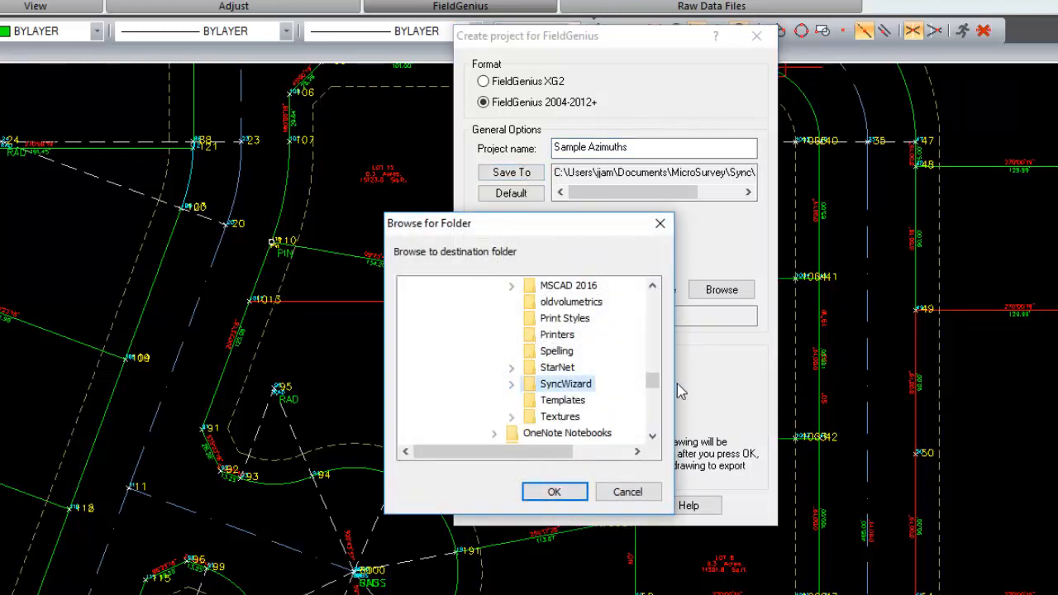
left_click_drag(653, 385, 658, 376)
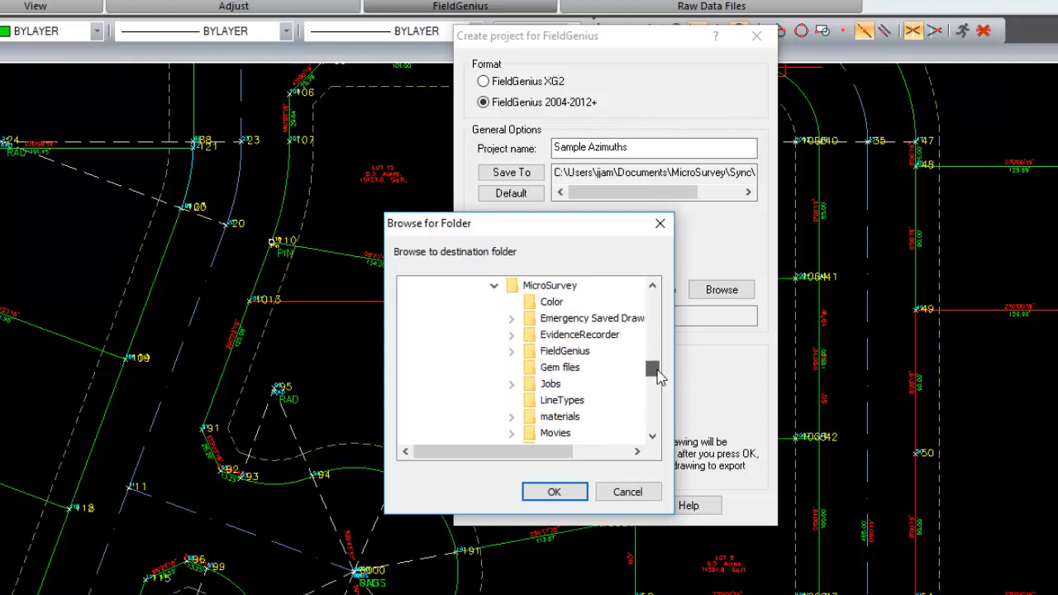
left_click(512, 352)
left_click(550, 369)
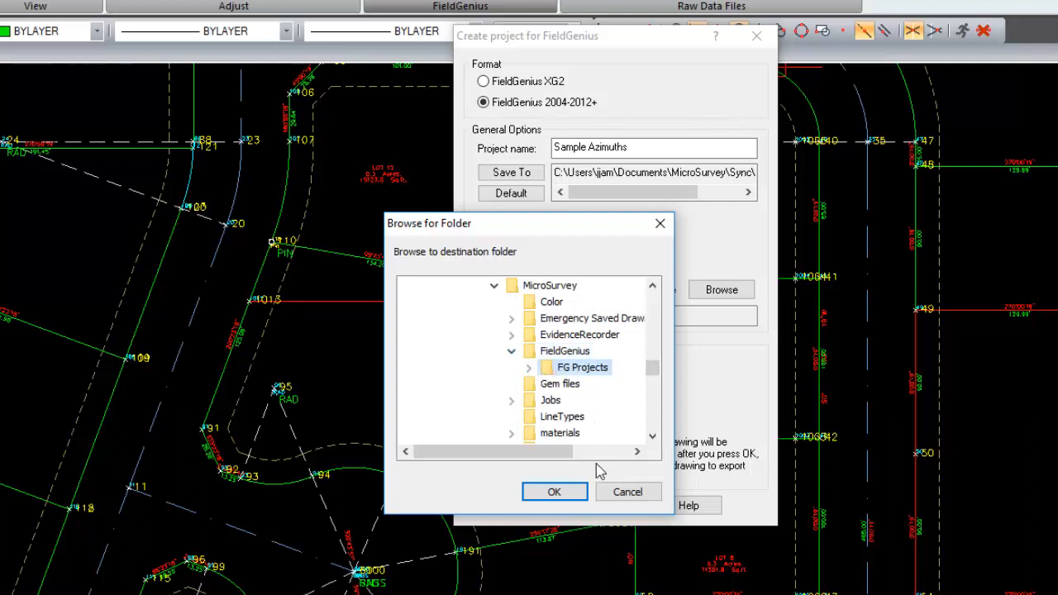
left_click(569, 493)
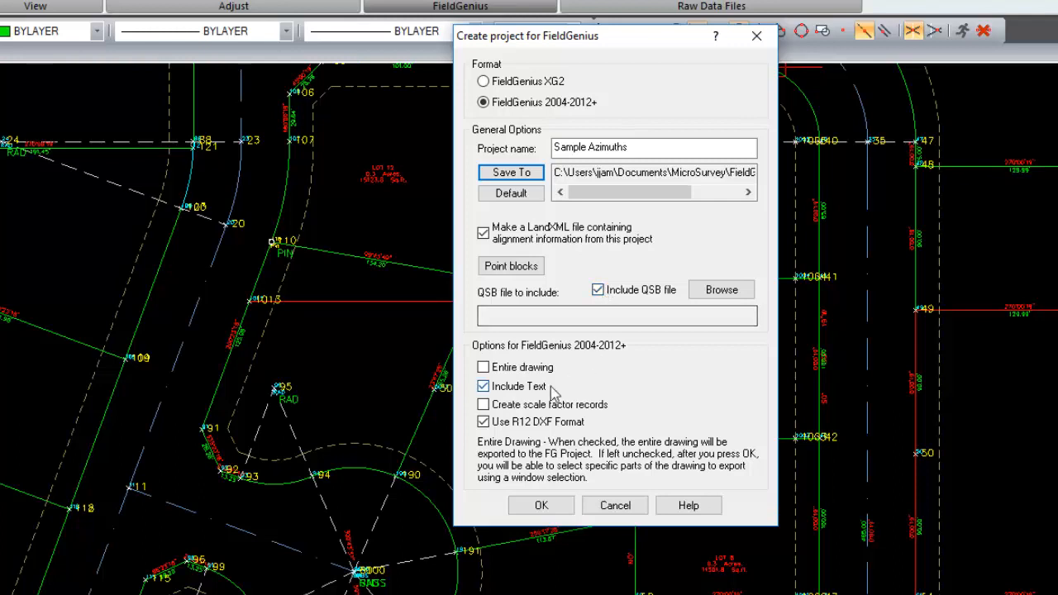
Exclude text, turn on scale factor records, and accept the FieldGenius project options.
left_click(484, 387)
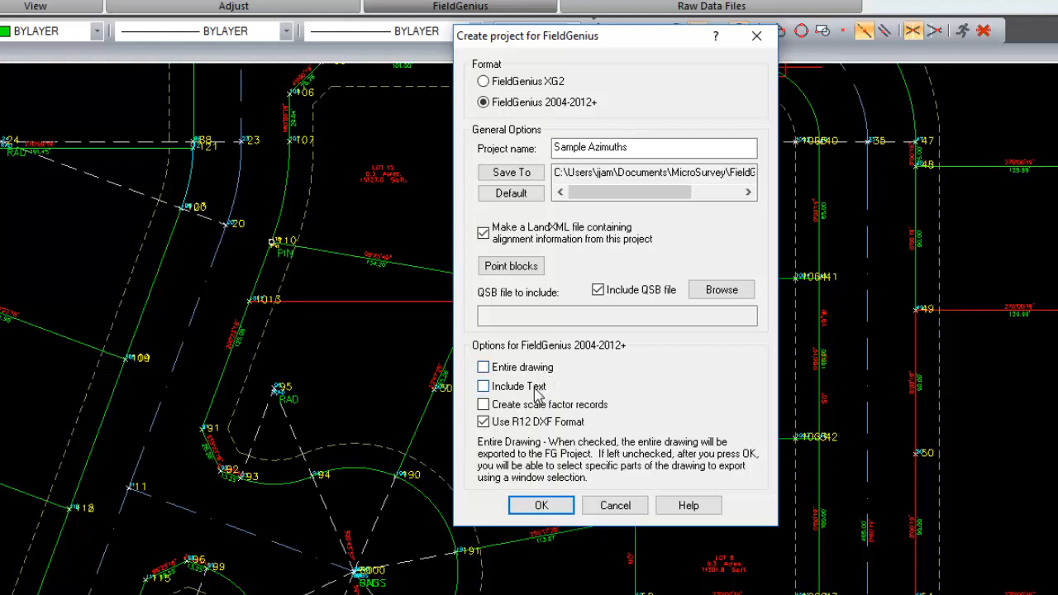
left_click(483, 404)
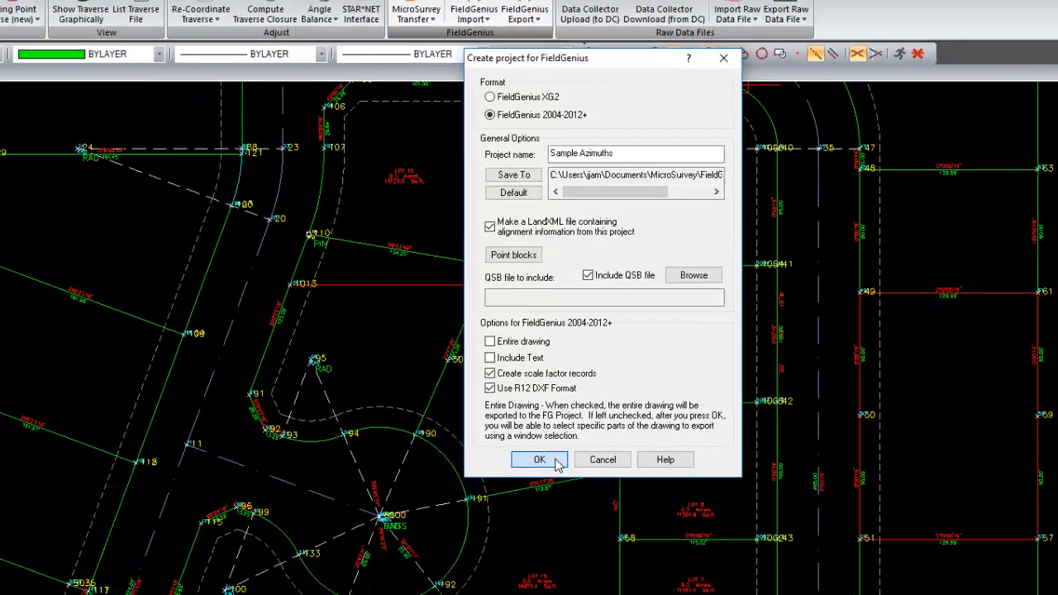
left_click(557, 463)
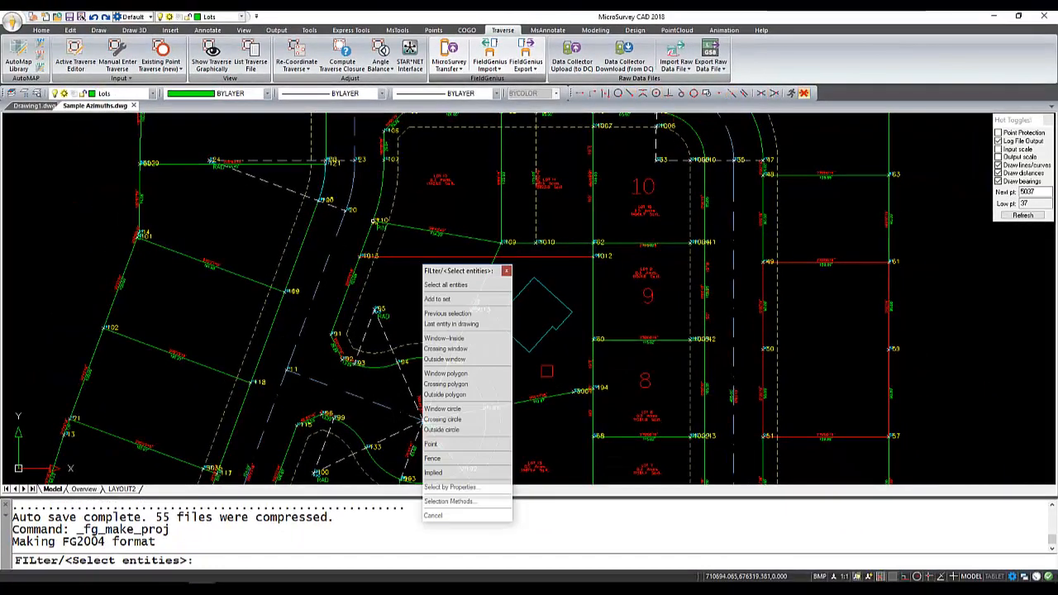
Select the cul-de-sac and its surrounding lots with a crossing window and export them to the FieldGenius project.
mouse_move(453, 275)
left_mouse_down()
mouse_move(230, 195)
mouse_move(156, 132)
left_mouse_up()
left_click(299, 204)
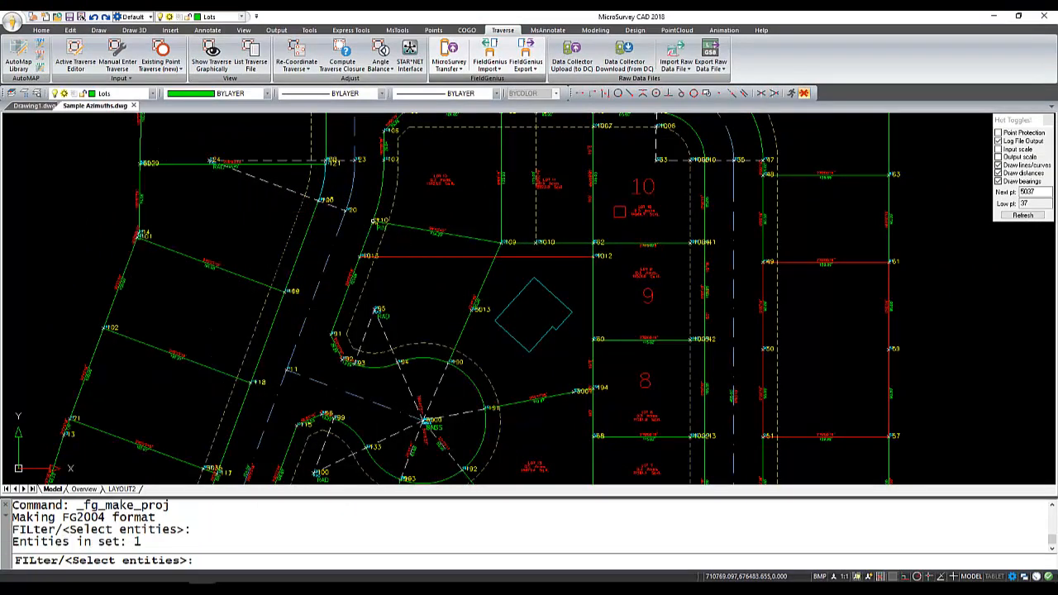
left_click(619, 213)
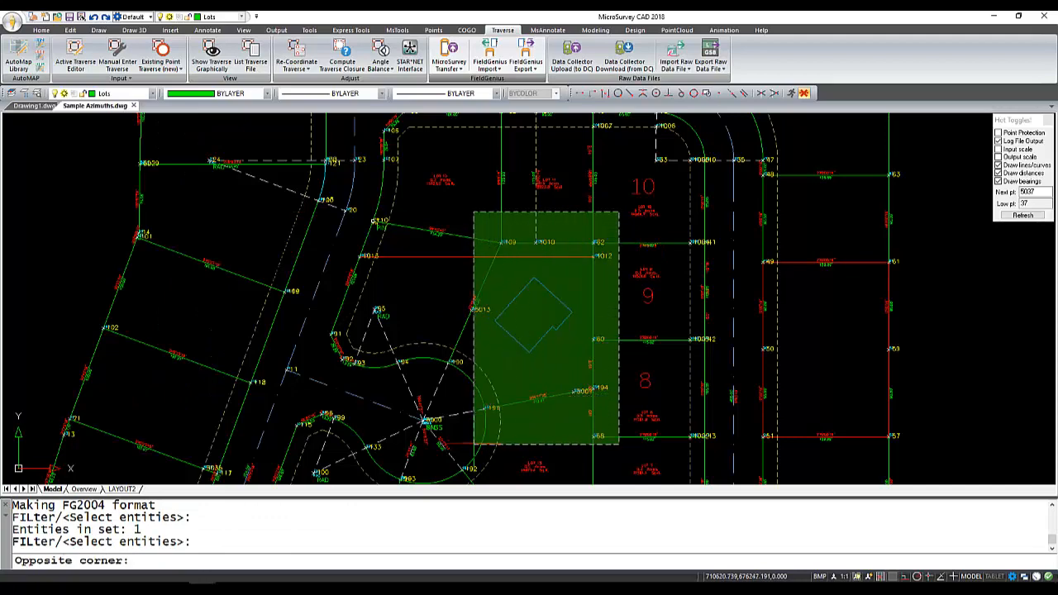
scroll(505, 427, "down", 4)
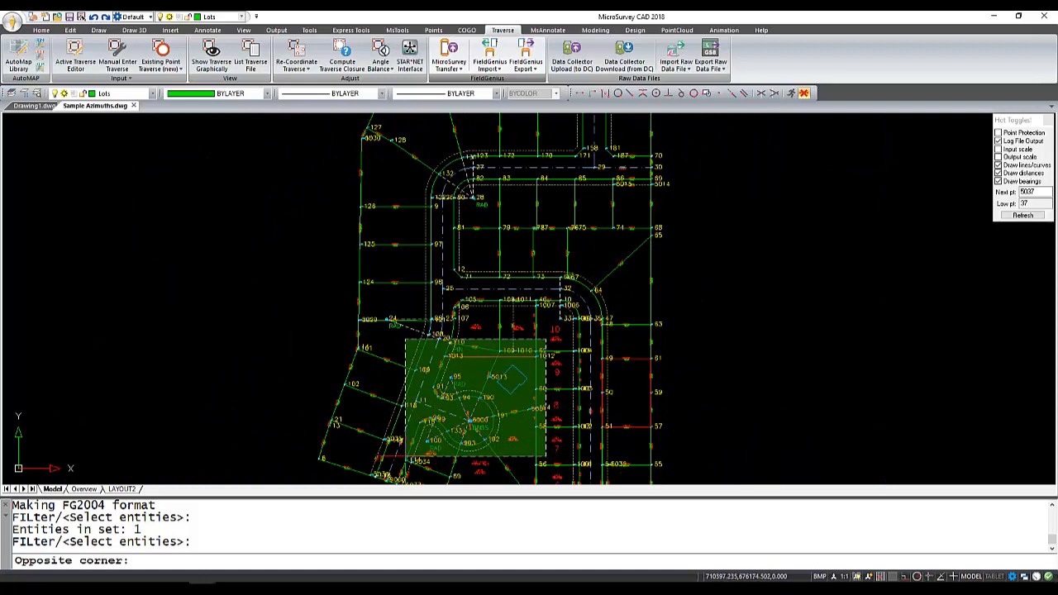
left_click(405, 456)
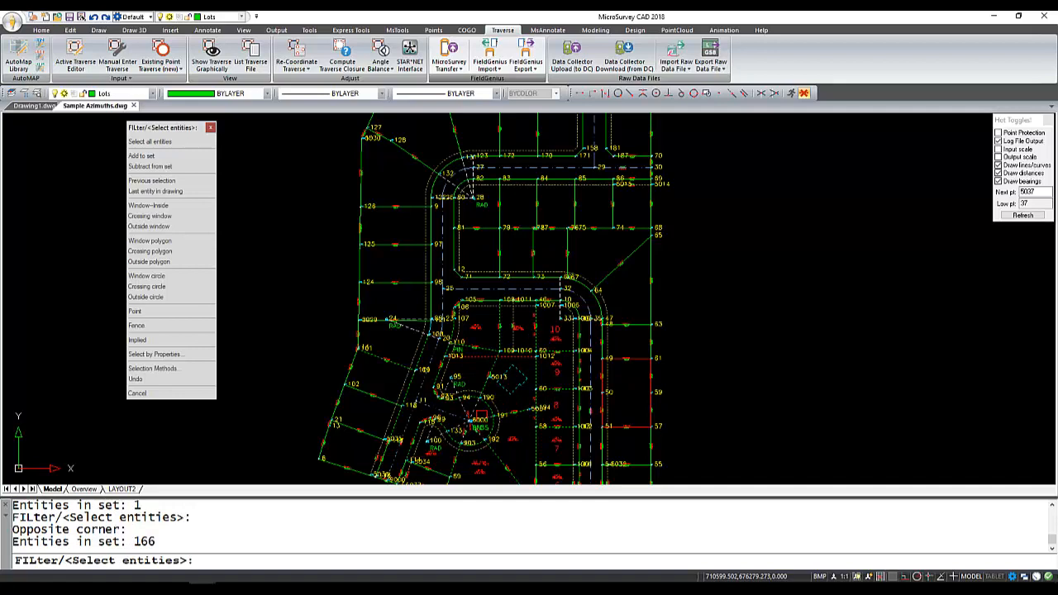
key("Return")
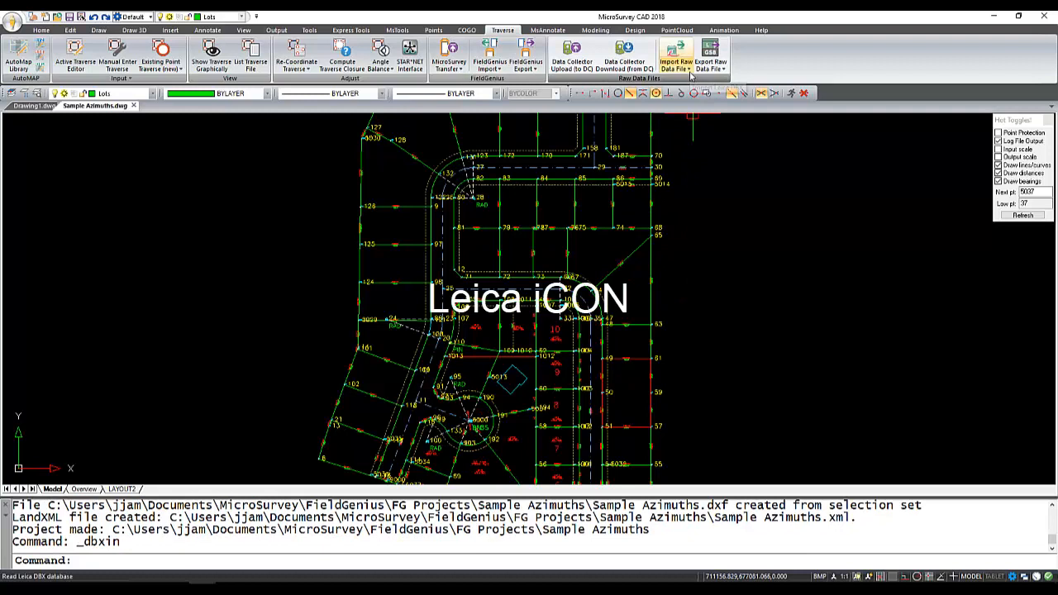
Start a Leica iCON project export and choose the Desktop folder MSCAD 2018 CAD to MicroSurvey as its destination.
left_click(716, 71)
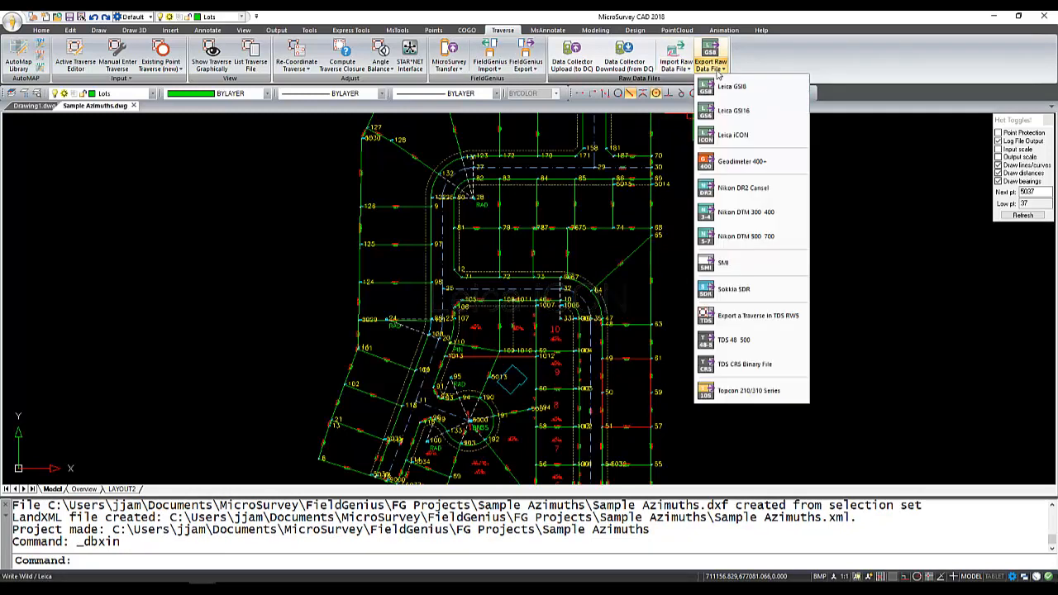
left_click(732, 137)
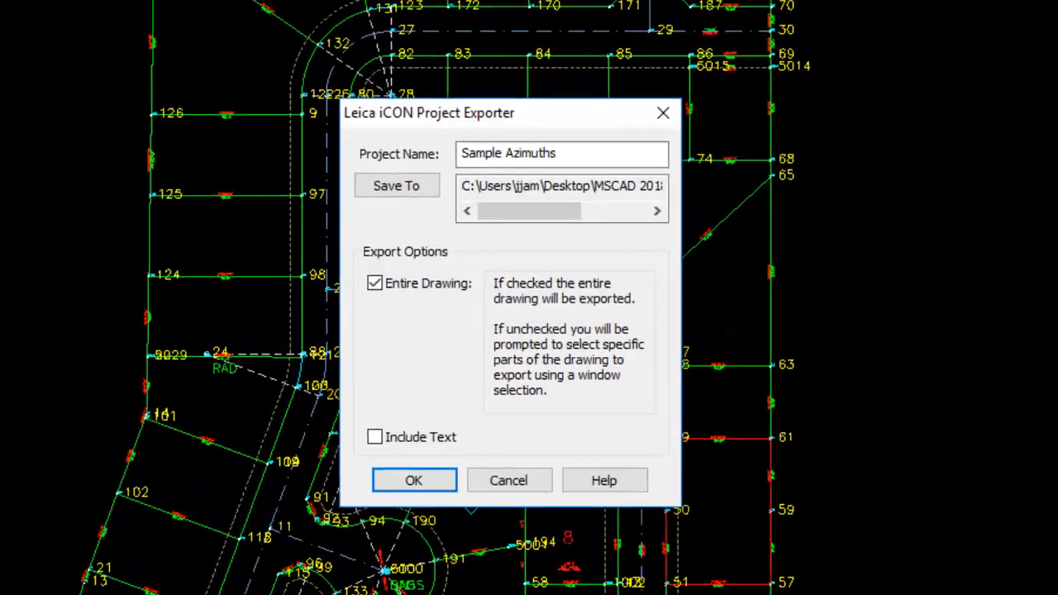
left_click(418, 192)
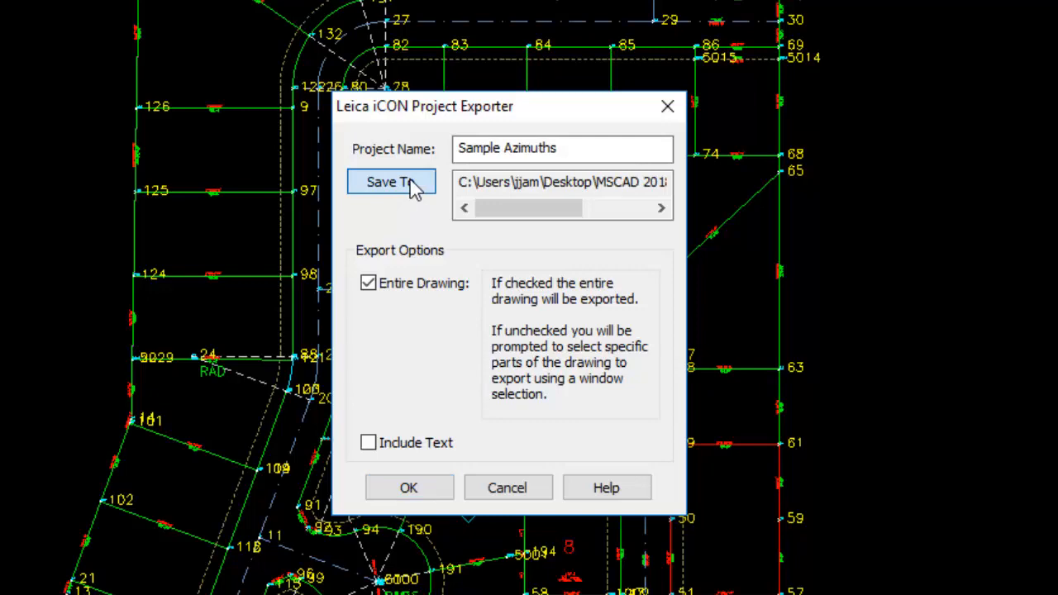
left_click(414, 185)
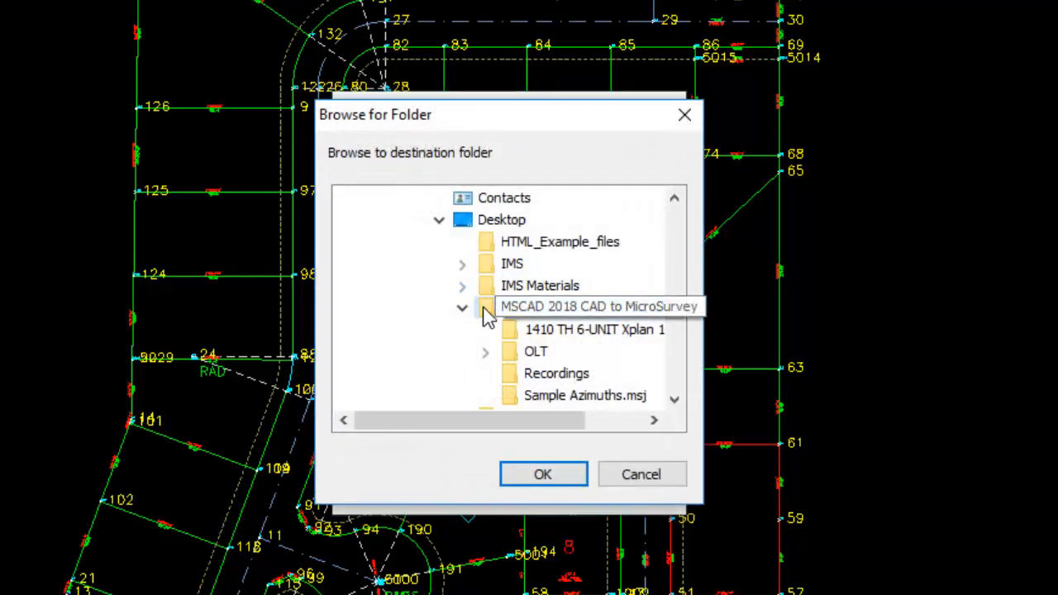
left_click(484, 312)
left_click(568, 482)
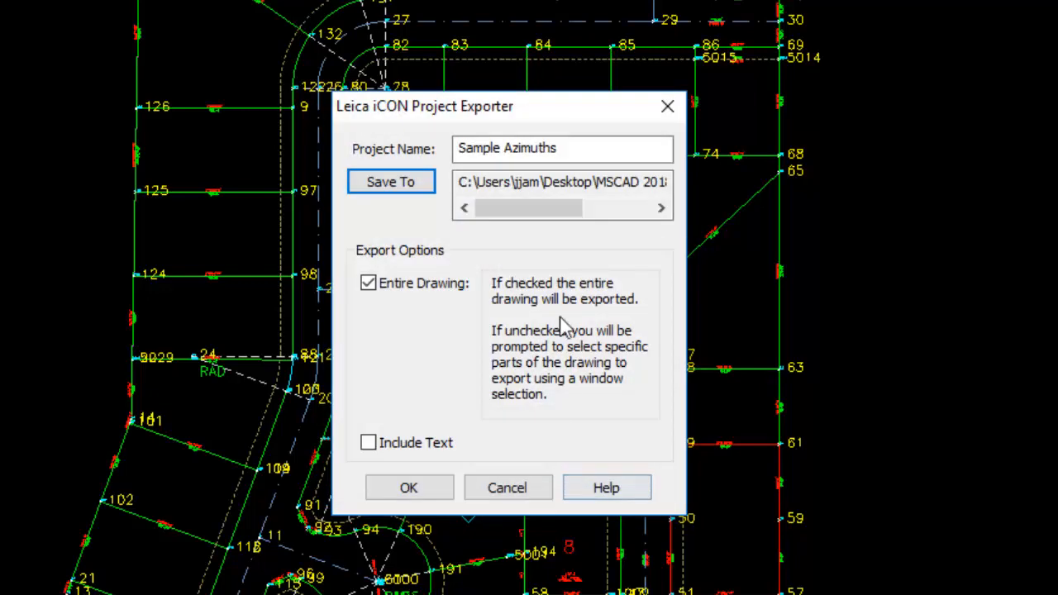
Set the iCON export to selected parts instead of the entire drawing, include text, and accept the options.
left_click(368, 289)
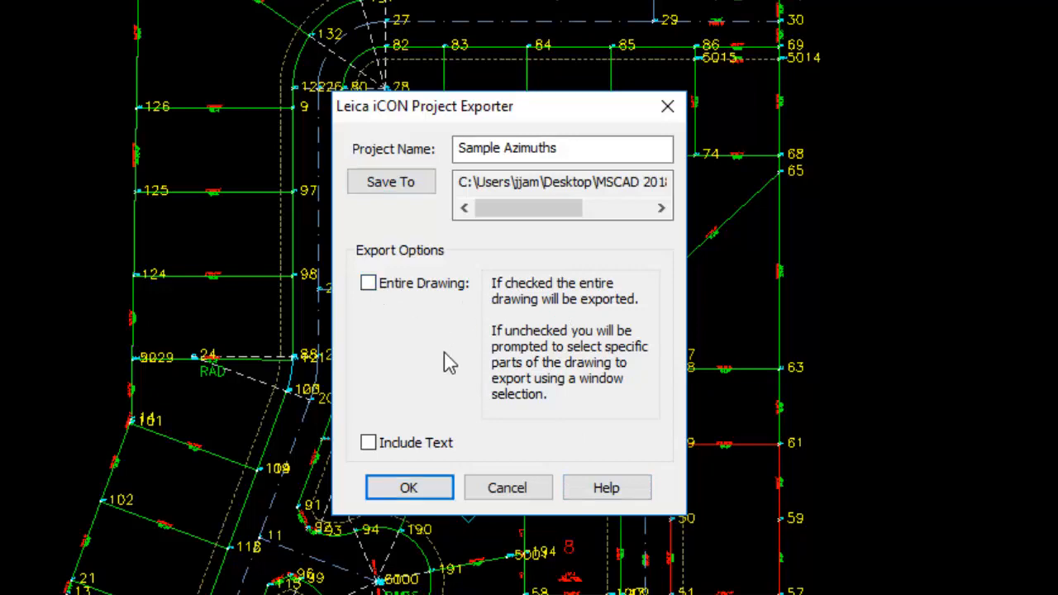
left_click(369, 444)
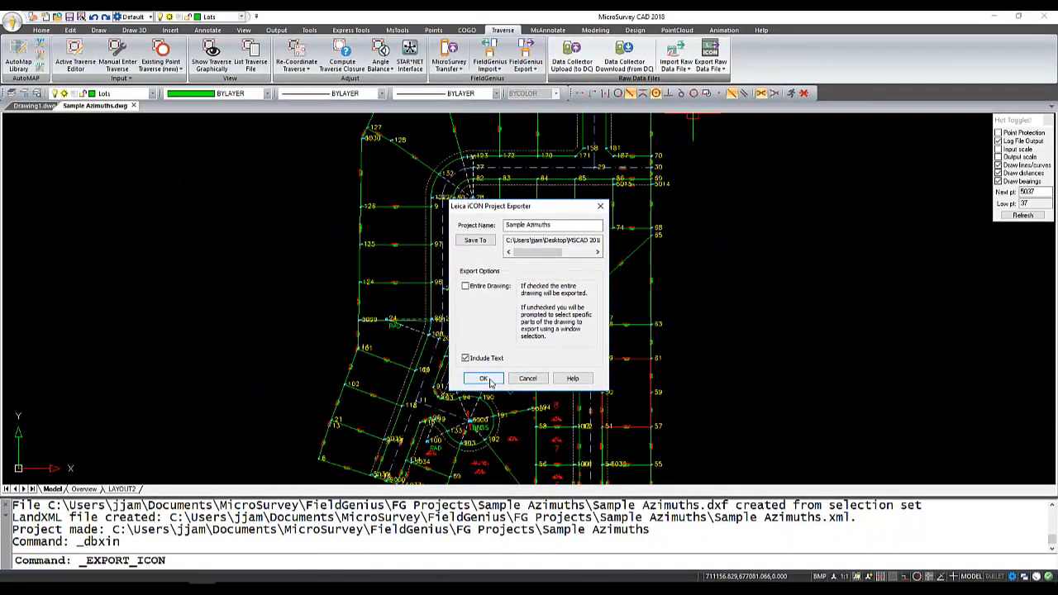
left_click(484, 378)
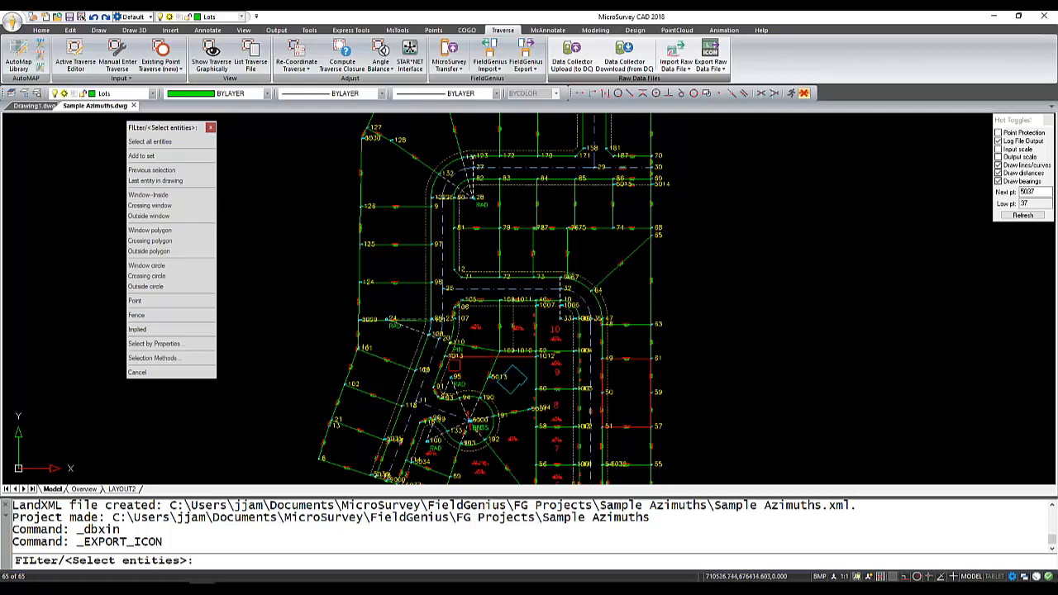
Select the cul-de-sac area and the lots beside it with an inside window and complete the iCON export.
left_click(424, 349)
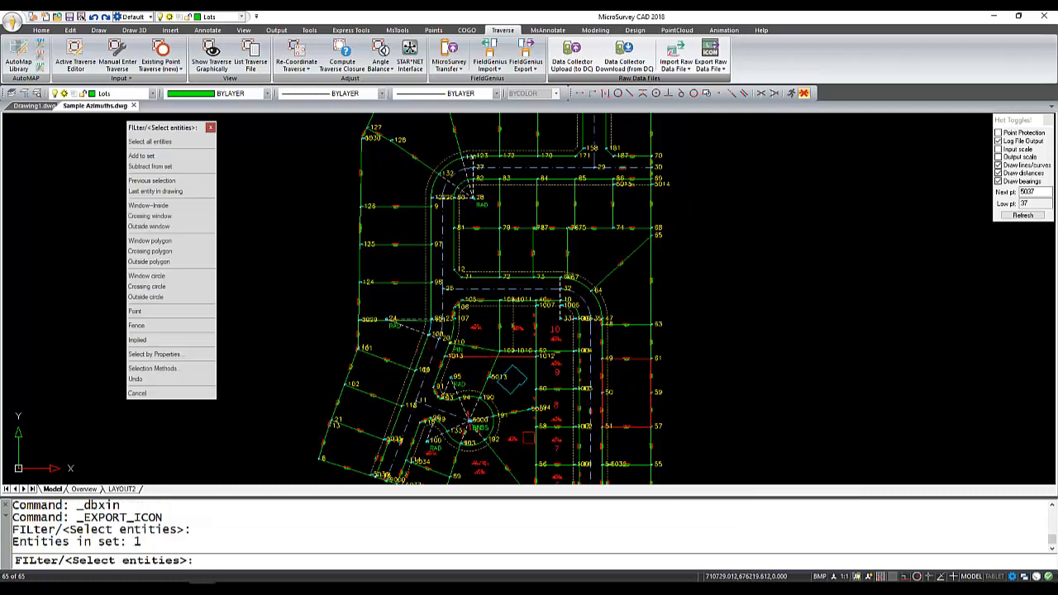
left_click(549, 443)
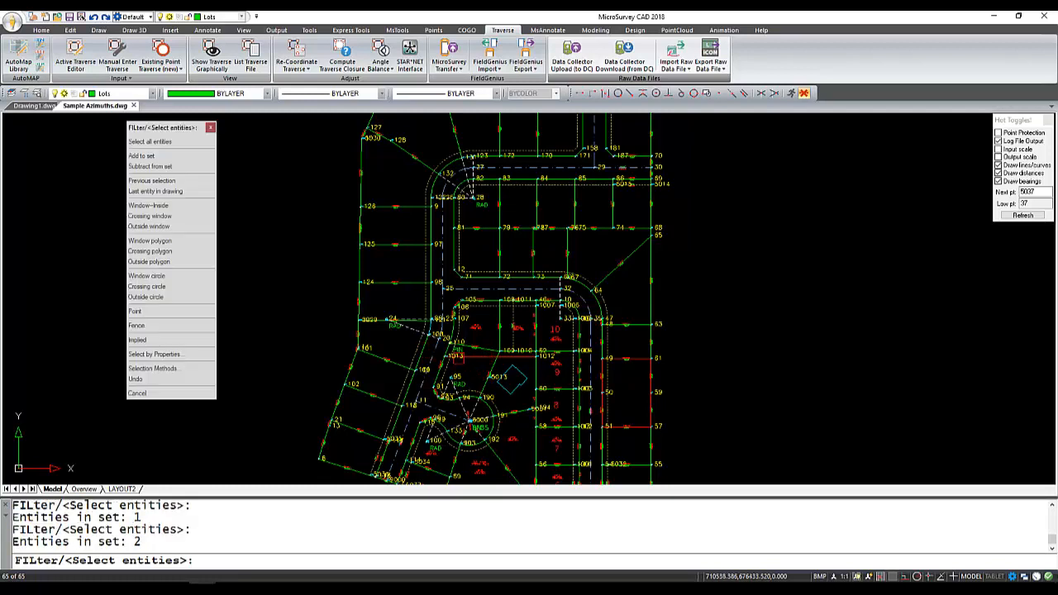
scroll(489, 389, "up", 3)
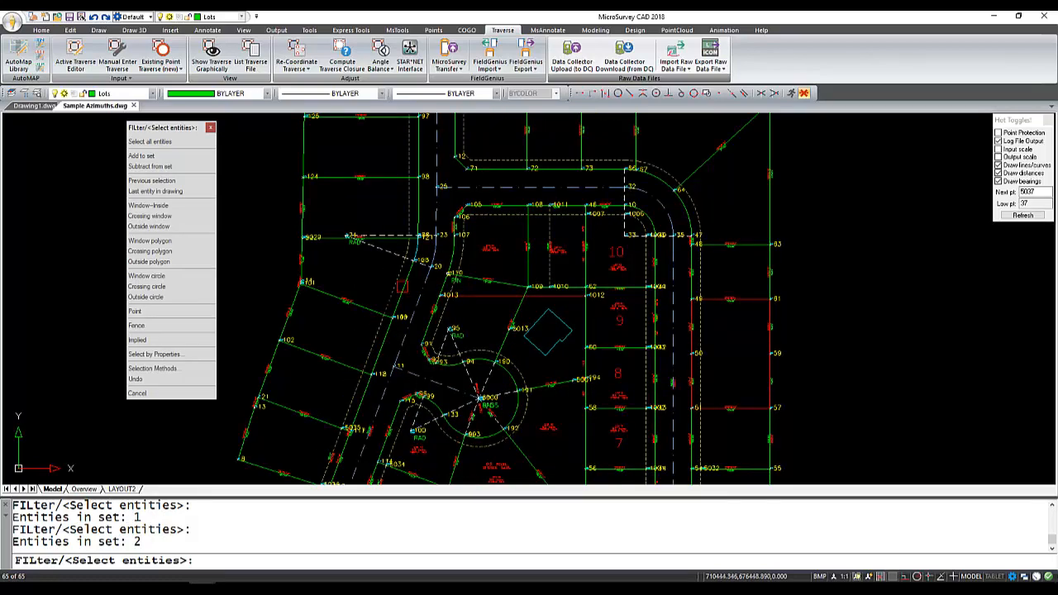
left_click(410, 292)
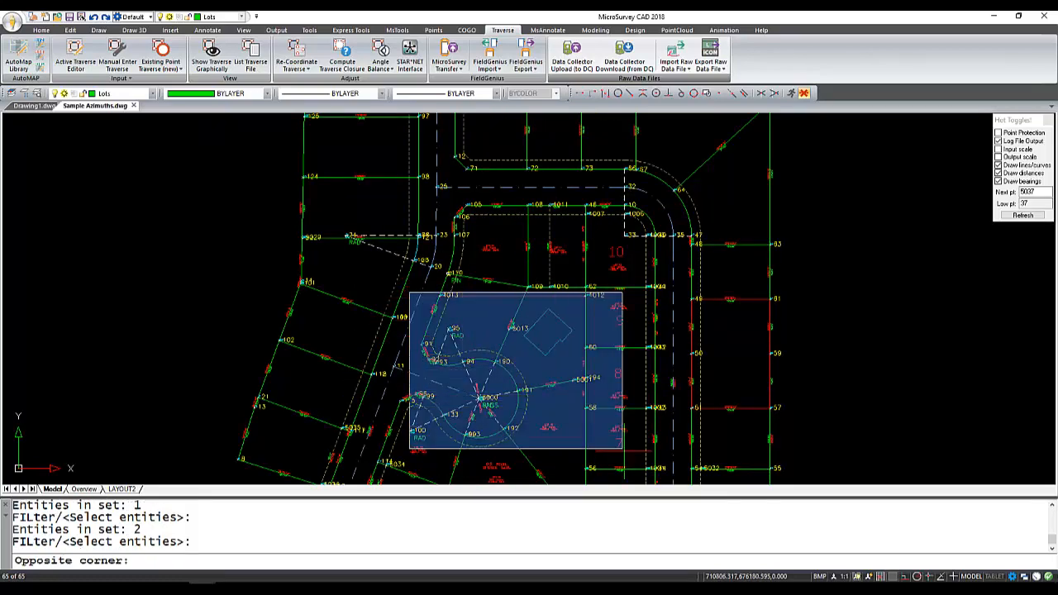
left_click(631, 467)
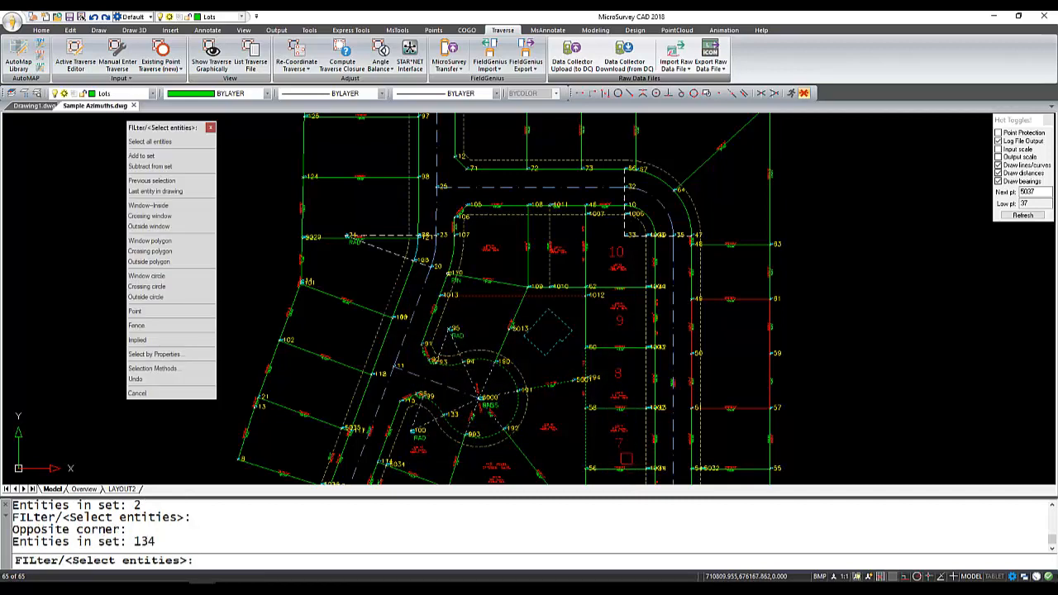
key("Return")
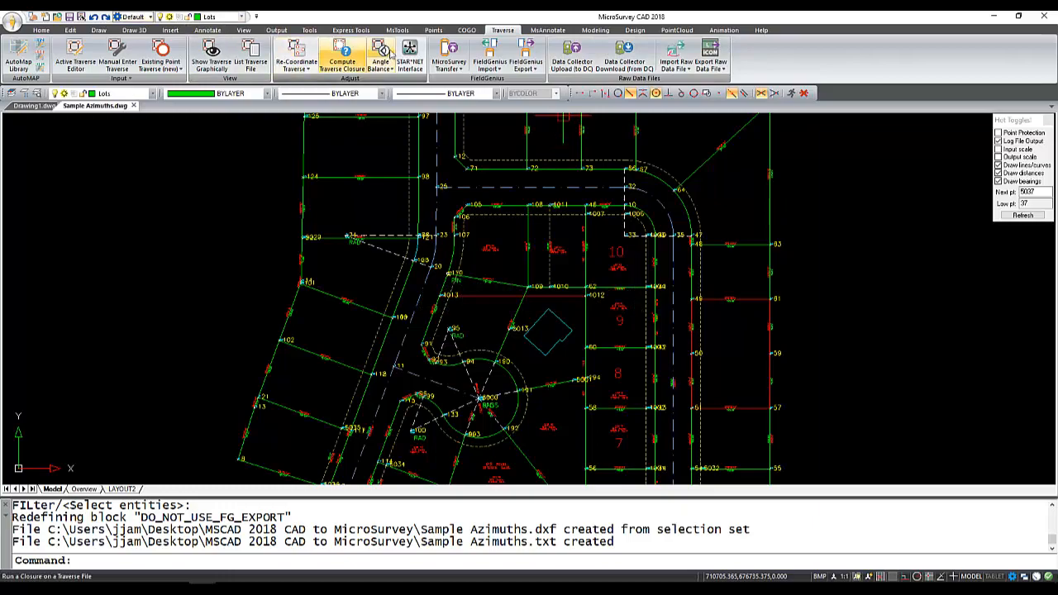
Open the active coordinate editor and select the points in and around the cul-de-sac using a crossing window.
left_click(433, 30)
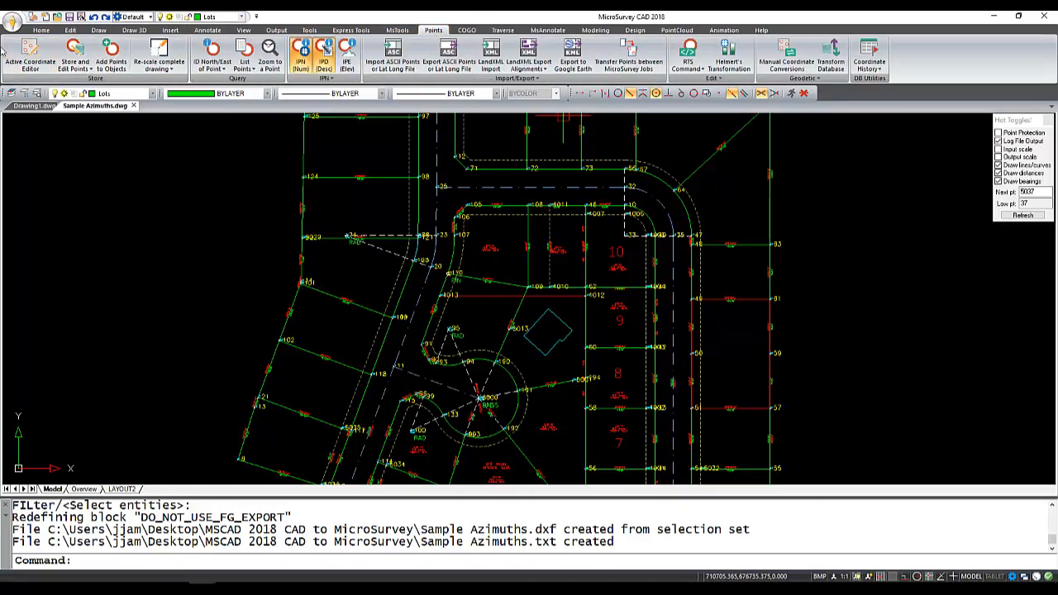
left_click(27, 53)
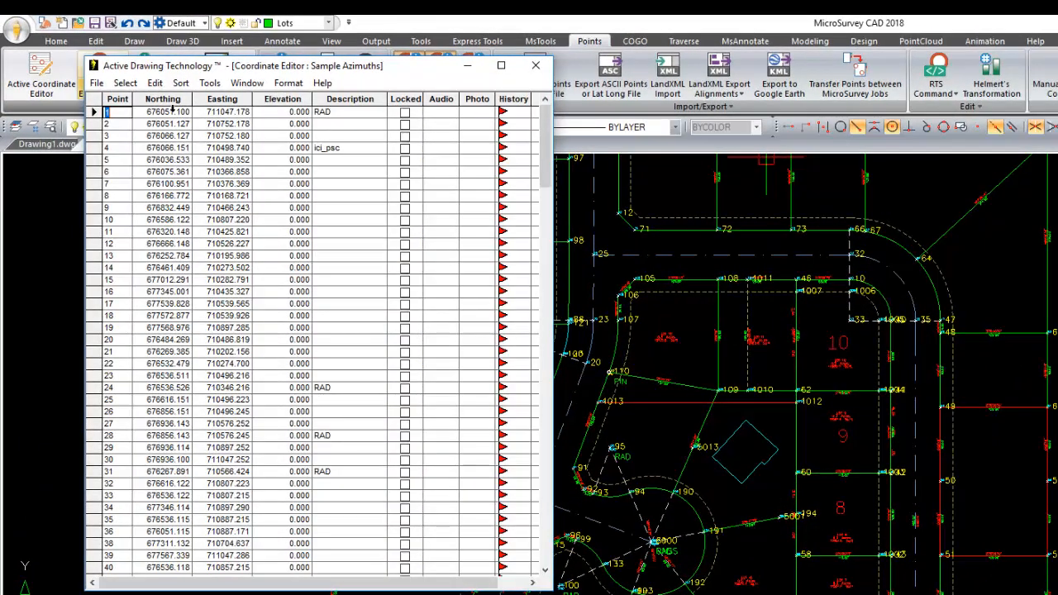
left_click(125, 83)
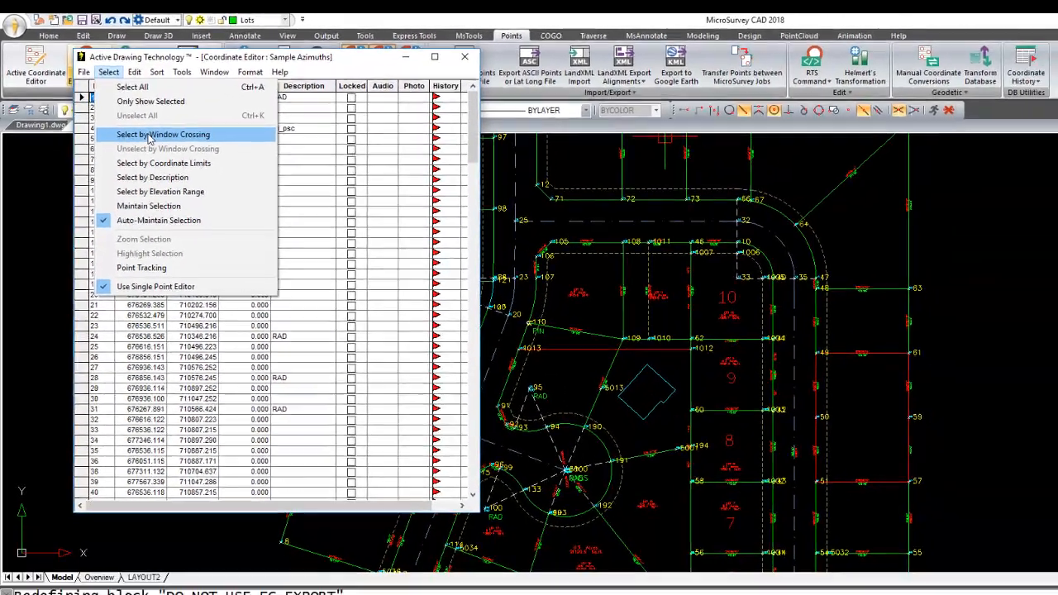
left_click(172, 155)
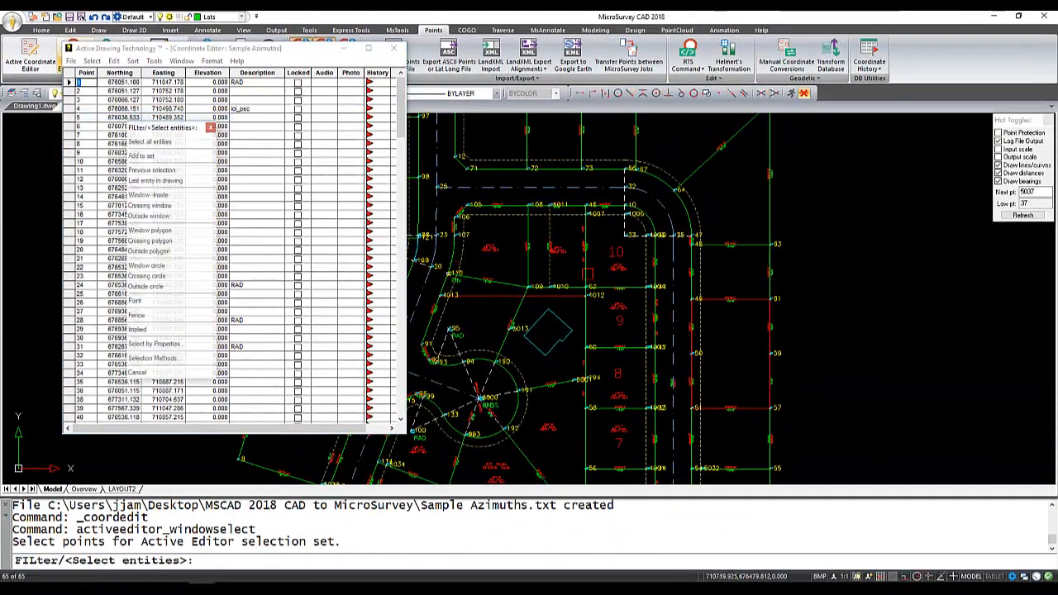
left_click(600, 266)
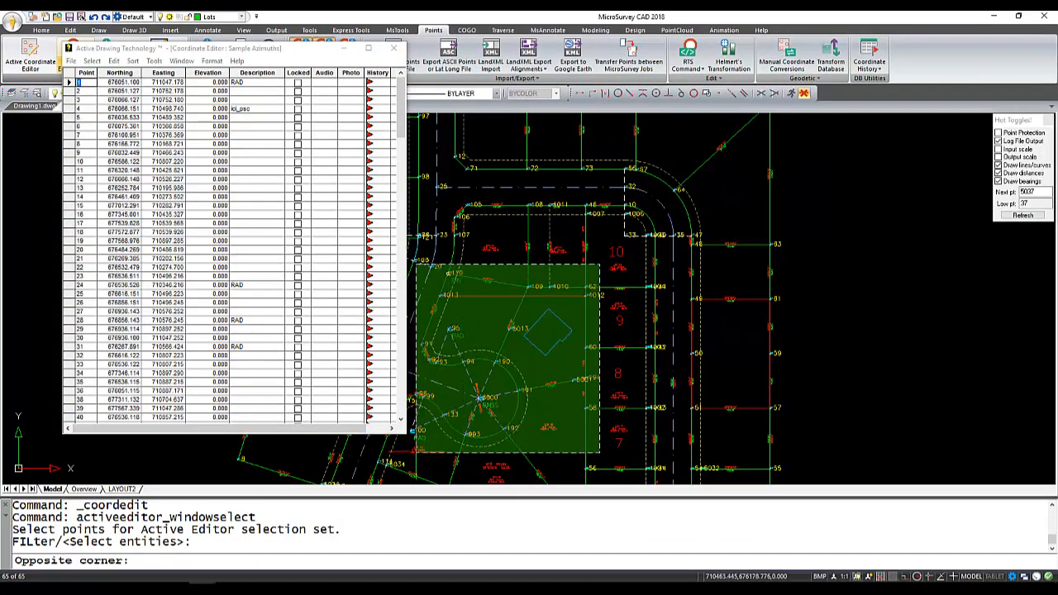
left_click(414, 454)
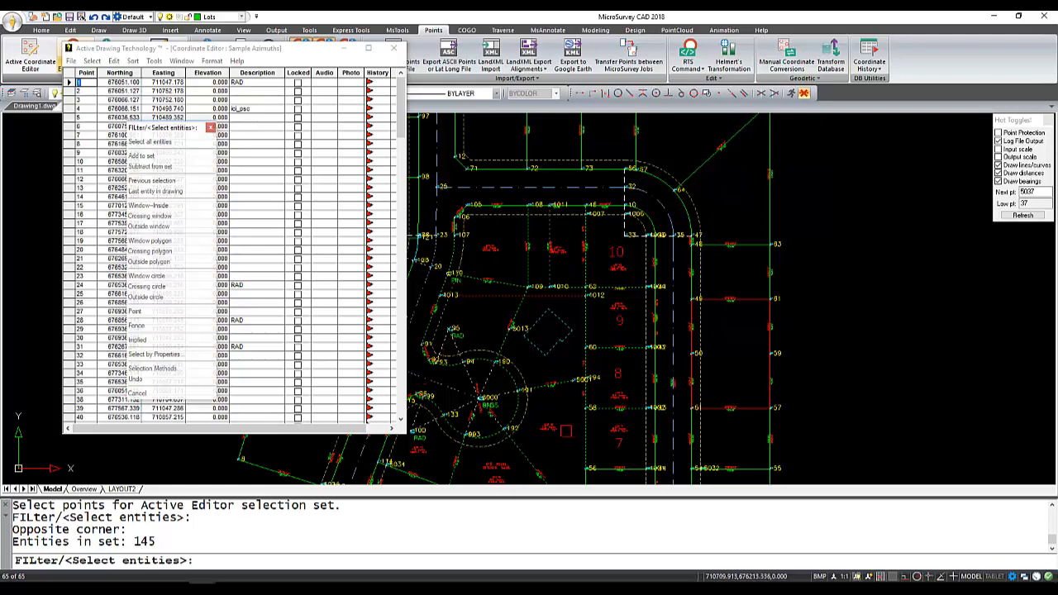
key("Return")
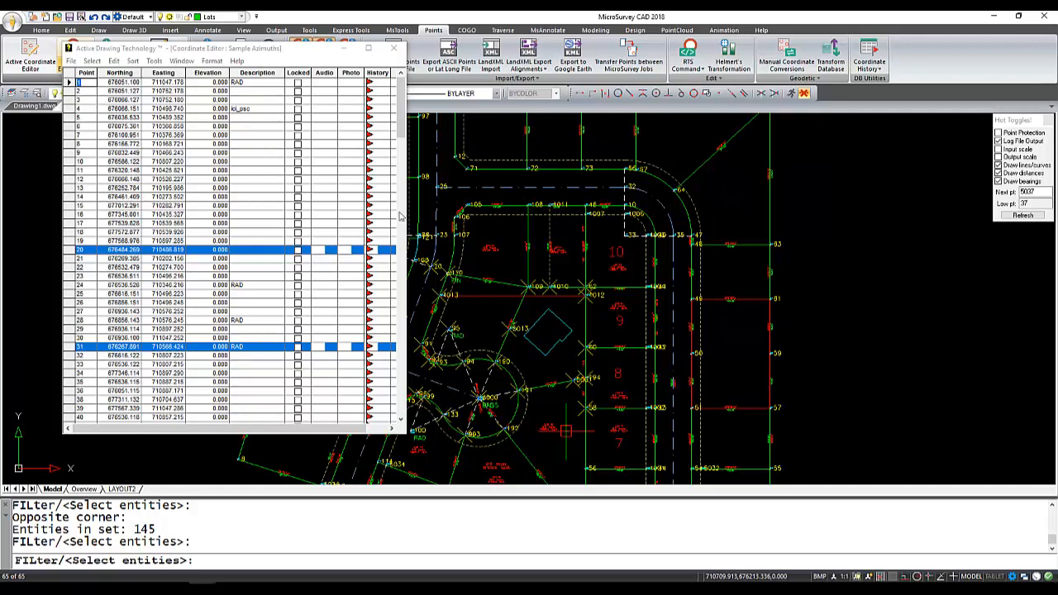
Start an ASCII export of the selected points in comma-delimited Pt#,North,East,Elev,Desc format with 3 decimal places.
left_click_drag(402, 124, 373, 374)
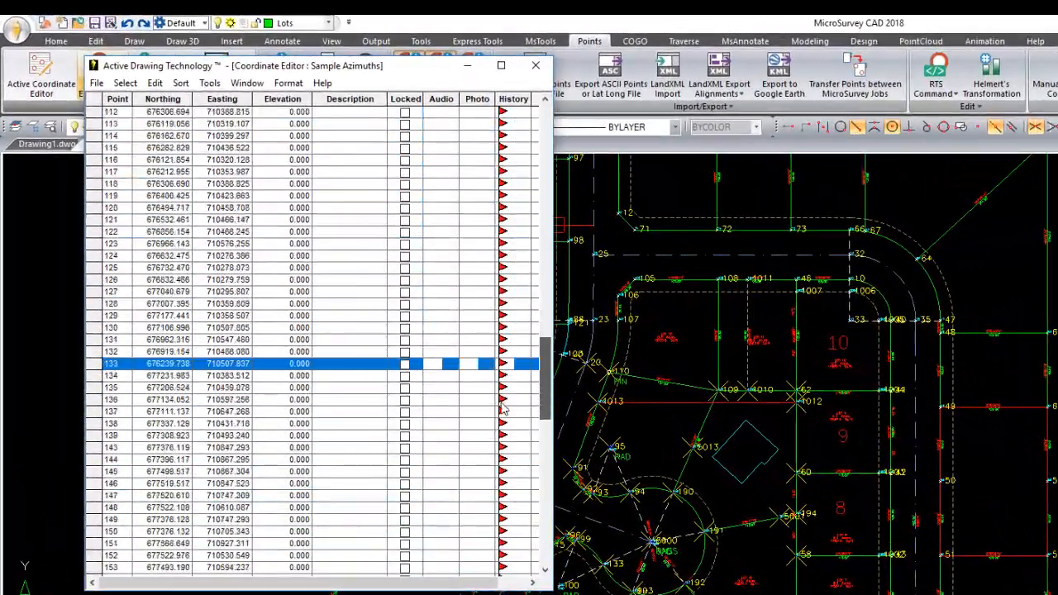
left_click_drag(487, 490, 496, 157)
left_click(97, 83)
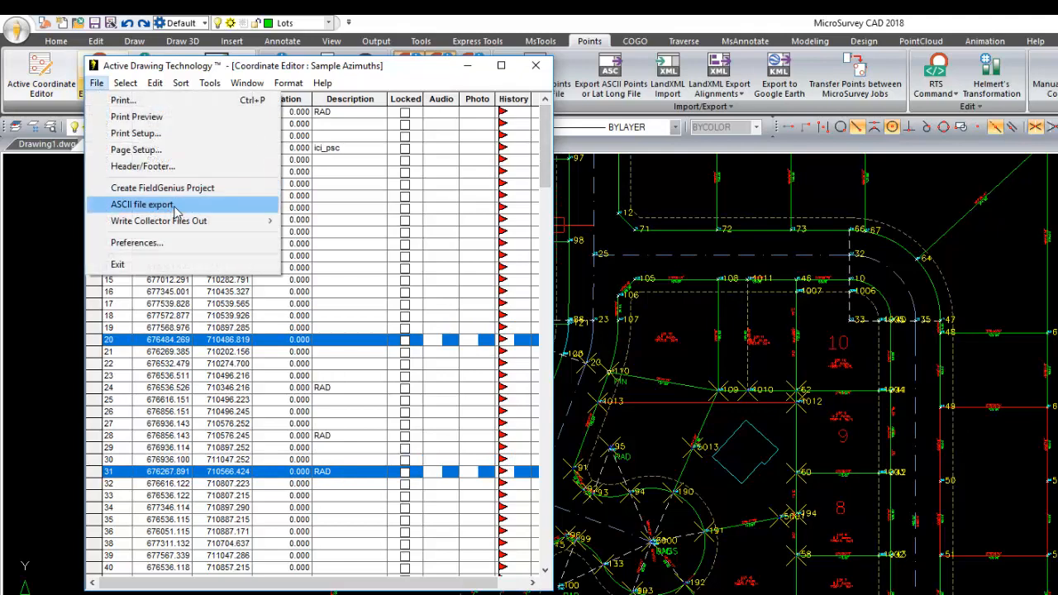
left_click(145, 205)
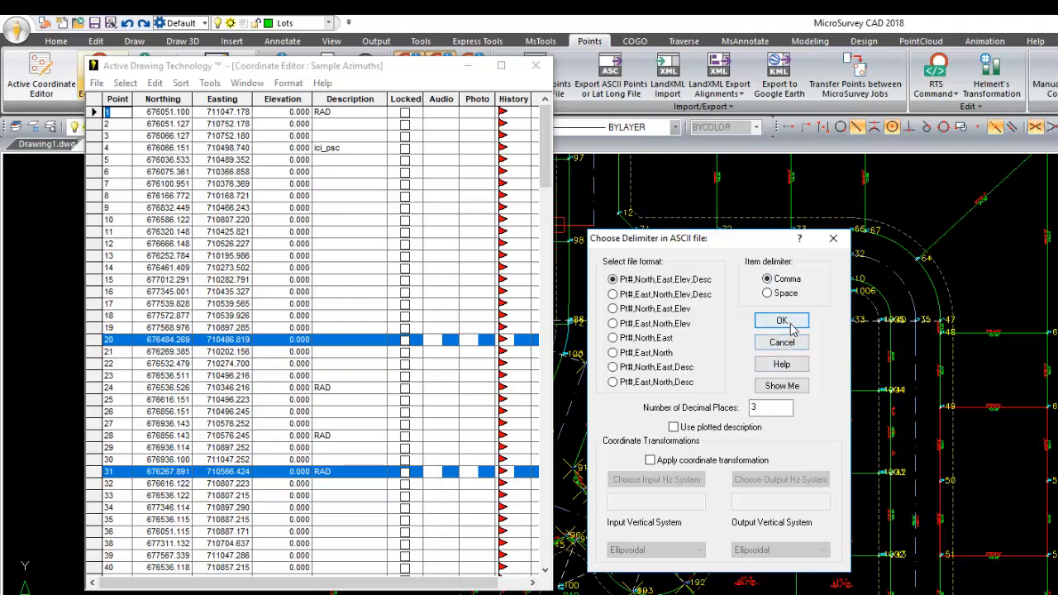
left_click(784, 321)
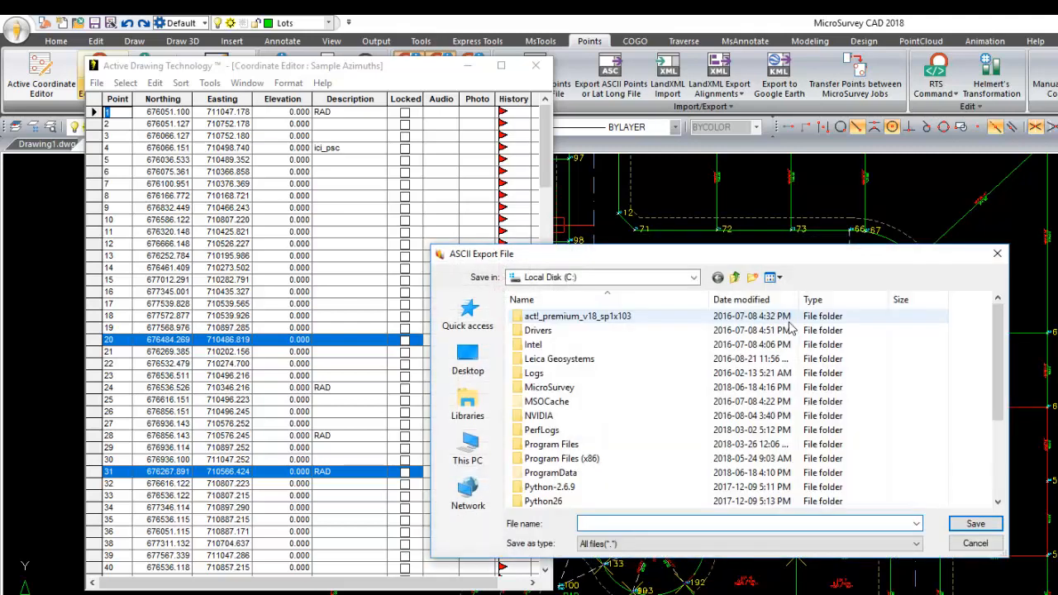
Save the ASCII export as "ascii for staking.csv" in the Desktop folder MSCAD 2018 CAD to MicroSurvey.
left_click(486, 364)
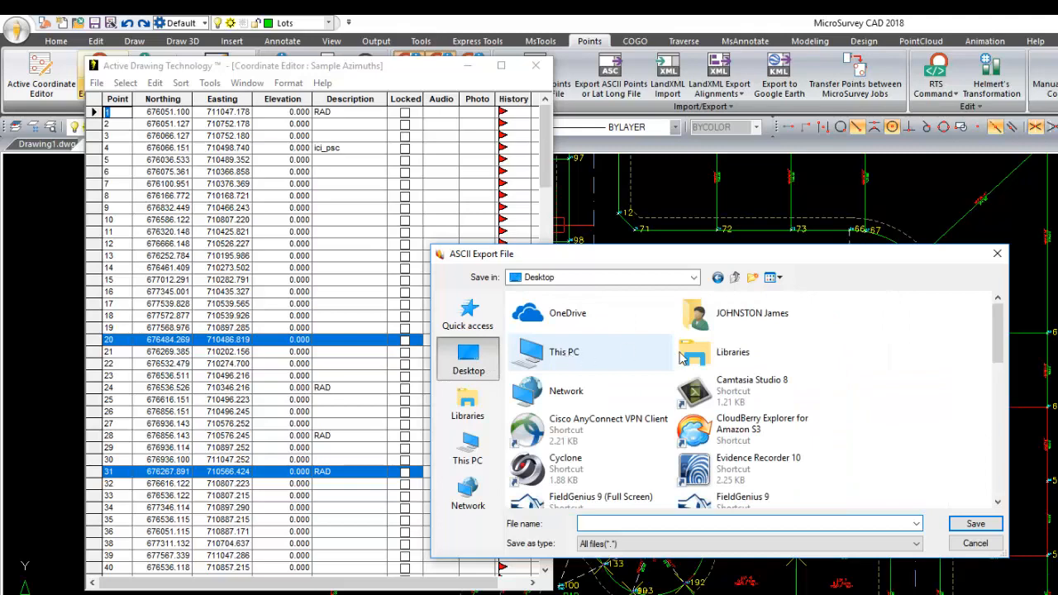
scroll(752, 376, "down", 2)
scroll(752, 376, "down", 2)
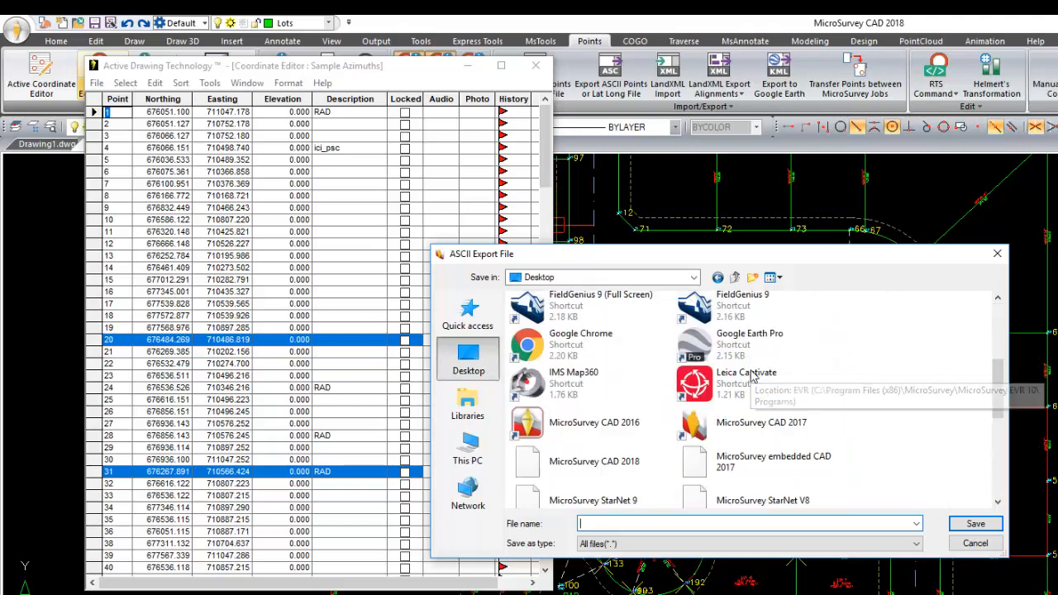
scroll(752, 376, "down", 3)
scroll(752, 376, "down", 4)
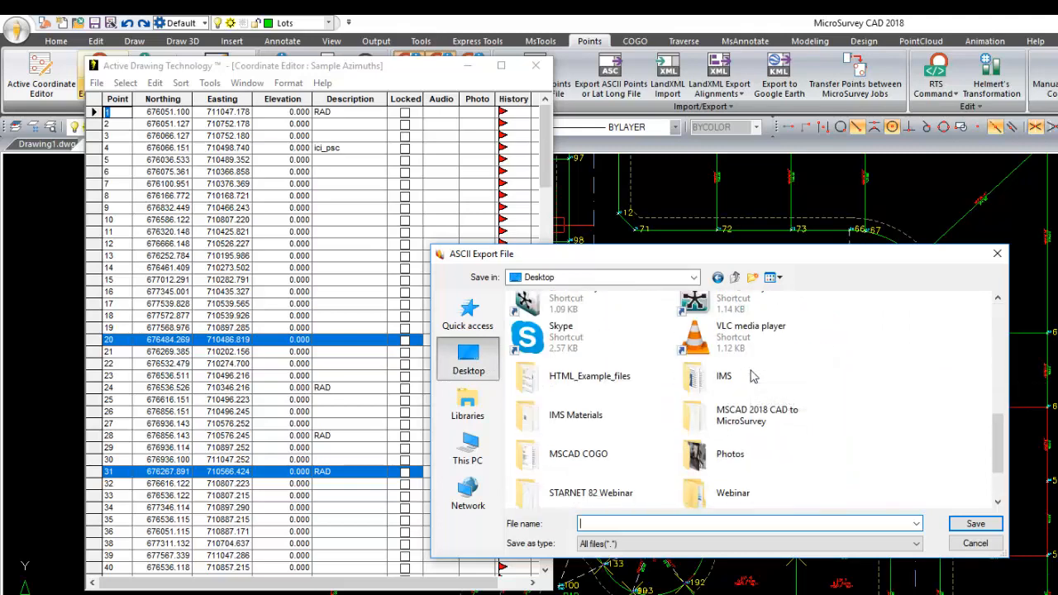
scroll(738, 380, "down", 1)
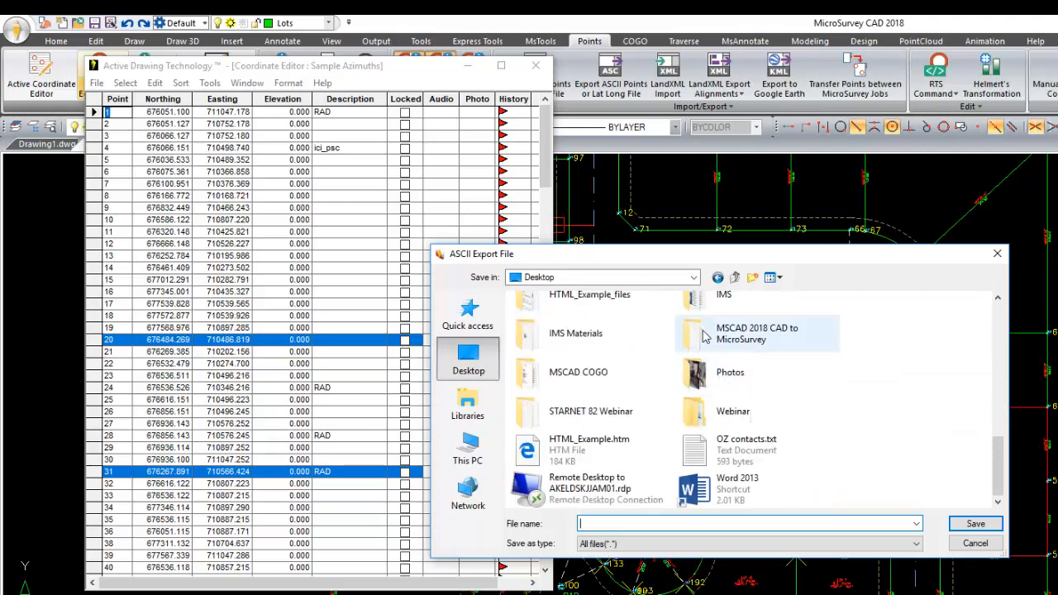
double_click(744, 338)
left_click(679, 528)
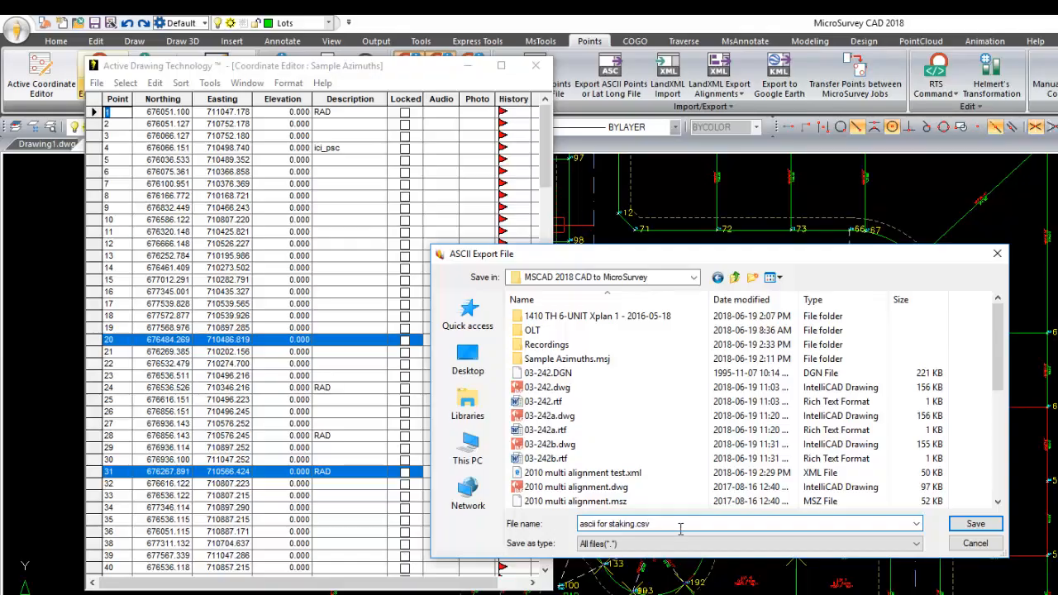
left_click(967, 524)
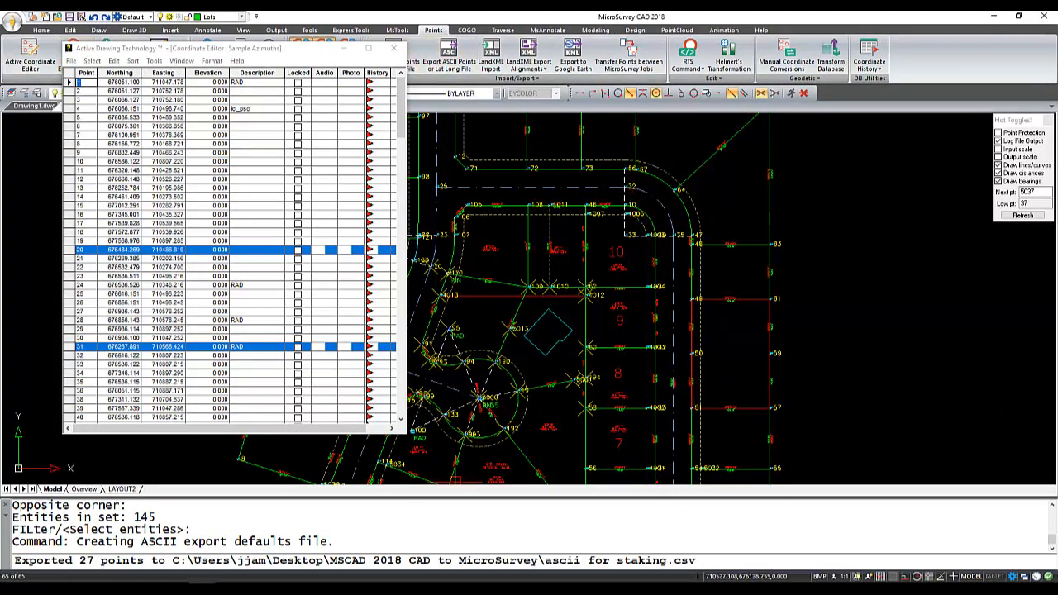
Launch FieldGenius 9 and open the Sample Azimuths project without connecting to an instrument.
key("super")
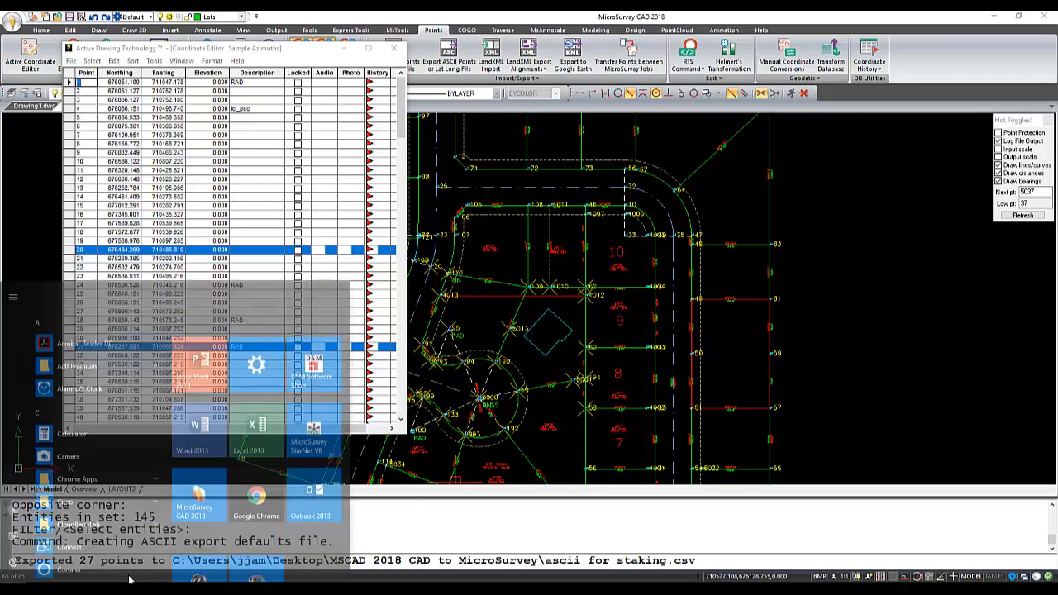
type("fi")
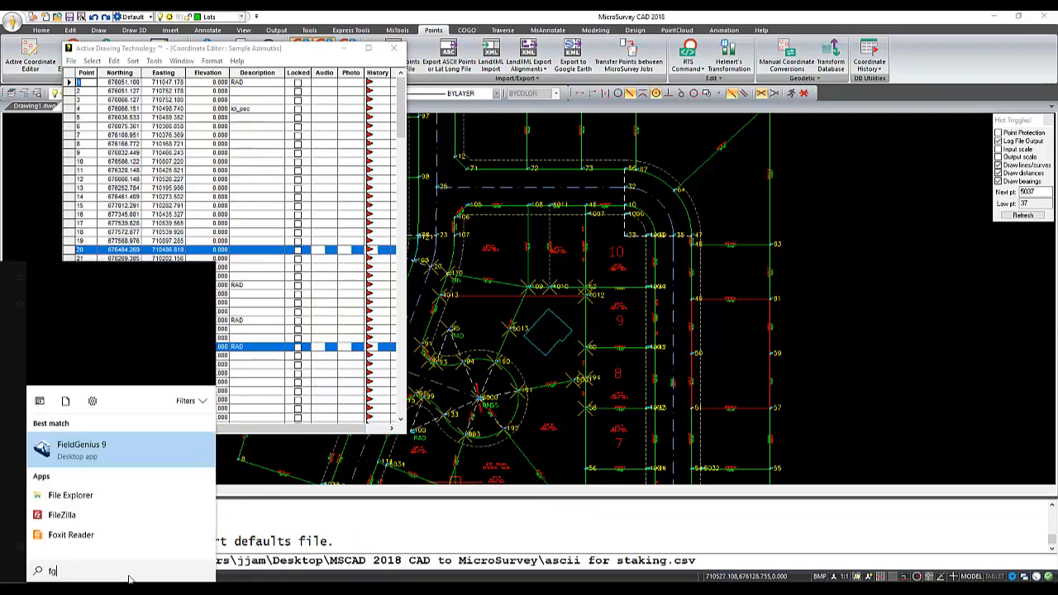
key("Return")
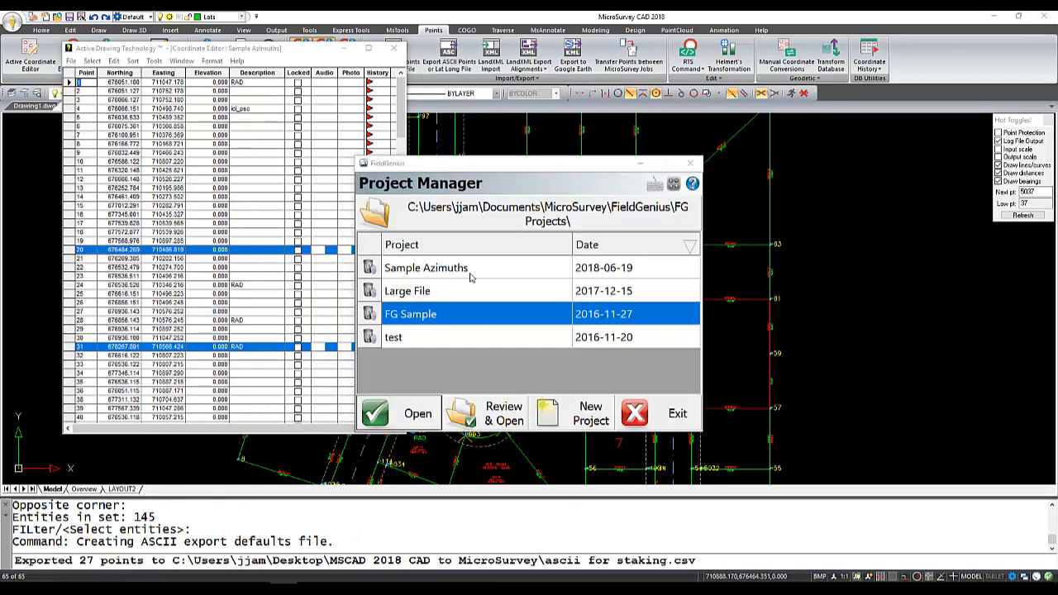
left_click(468, 267)
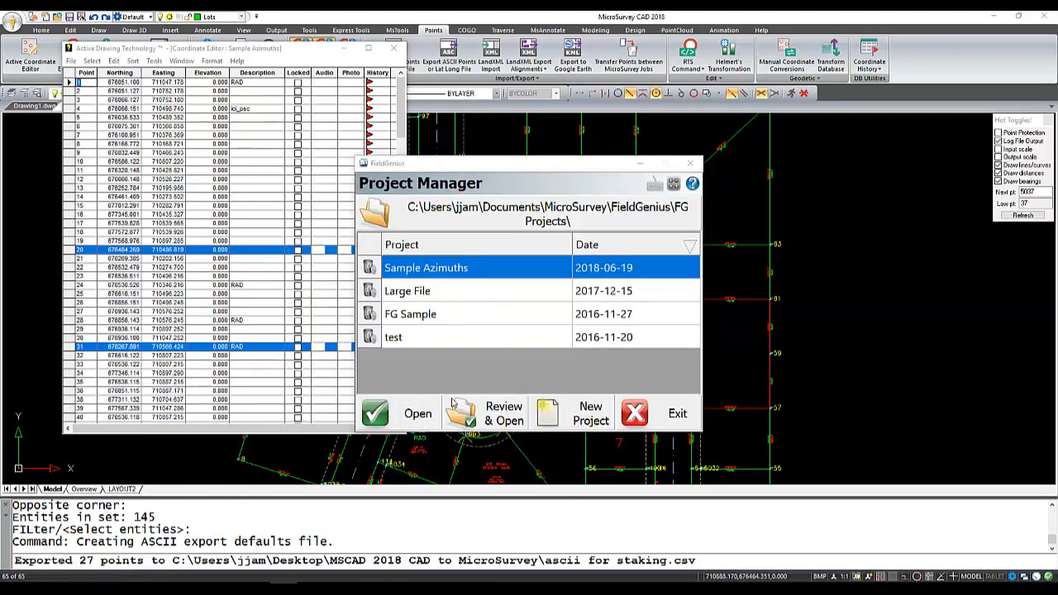
left_click(417, 413)
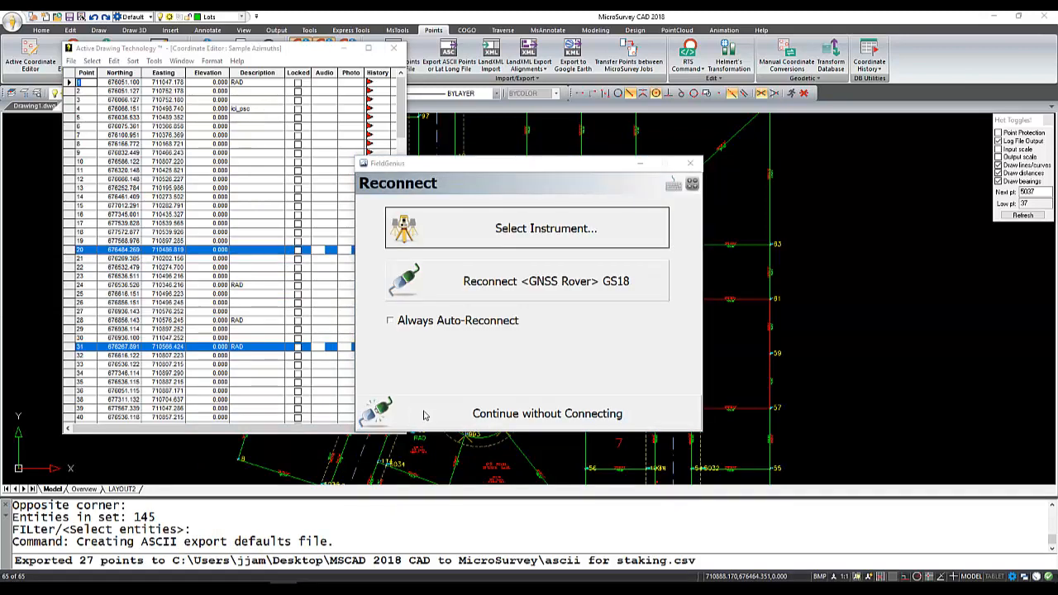
left_click(426, 415)
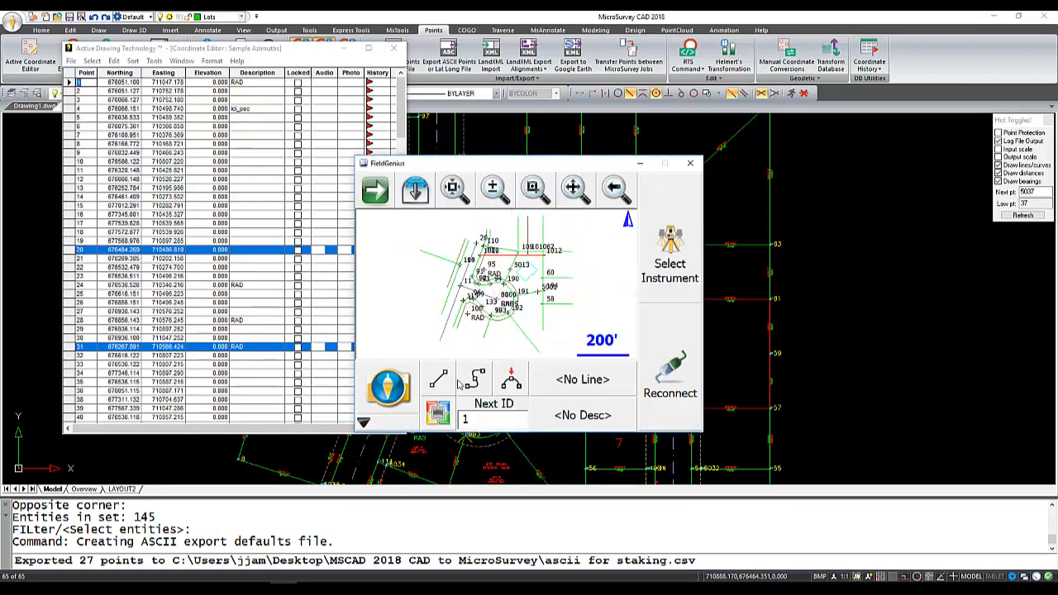
Open the project's point database and review the exported points down to the end of the list.
left_click(438, 414)
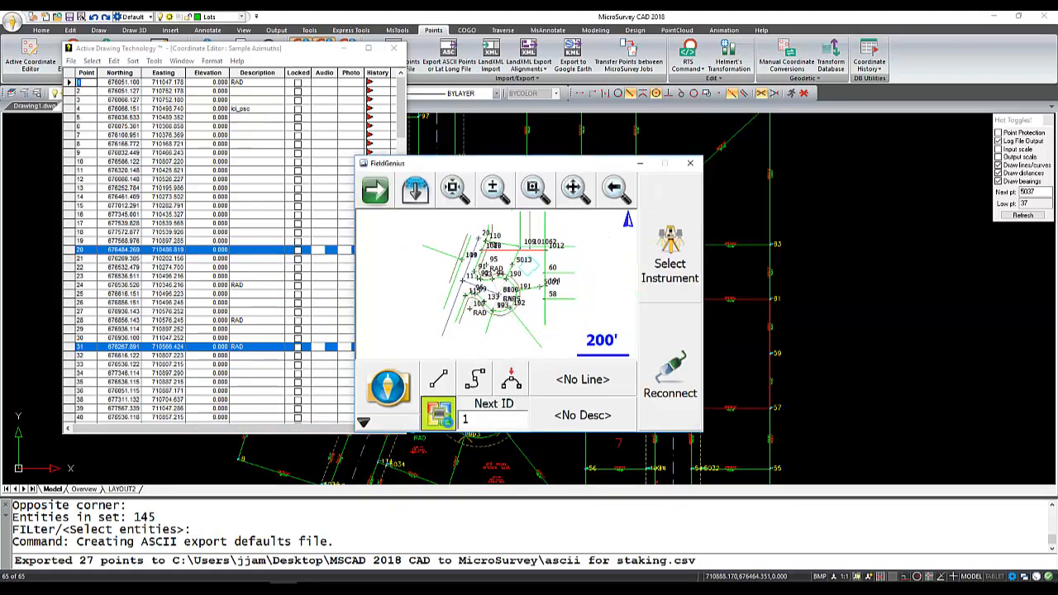
left_click_drag(697, 237, 676, 365)
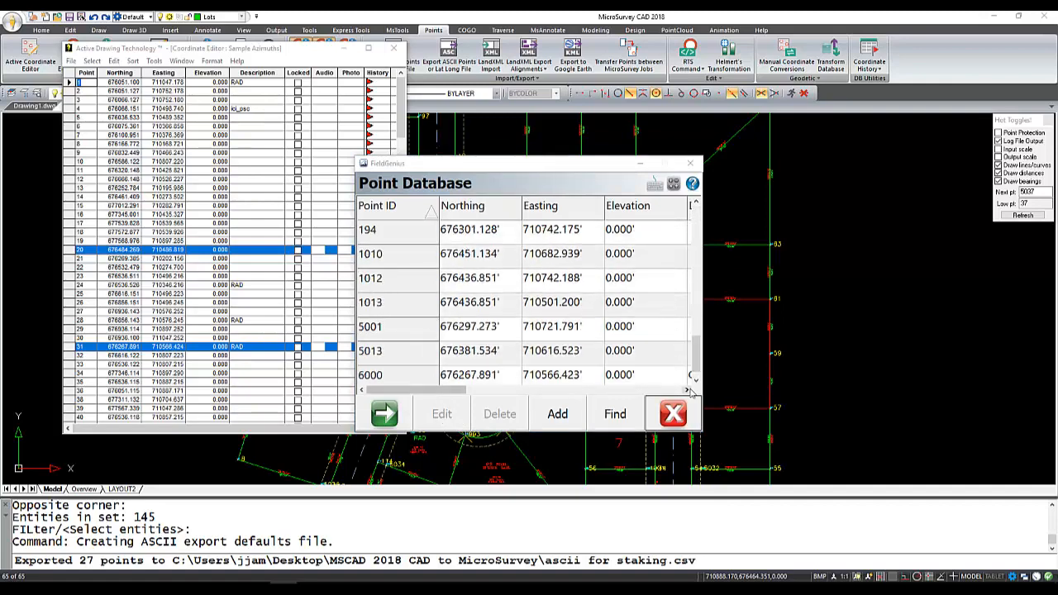